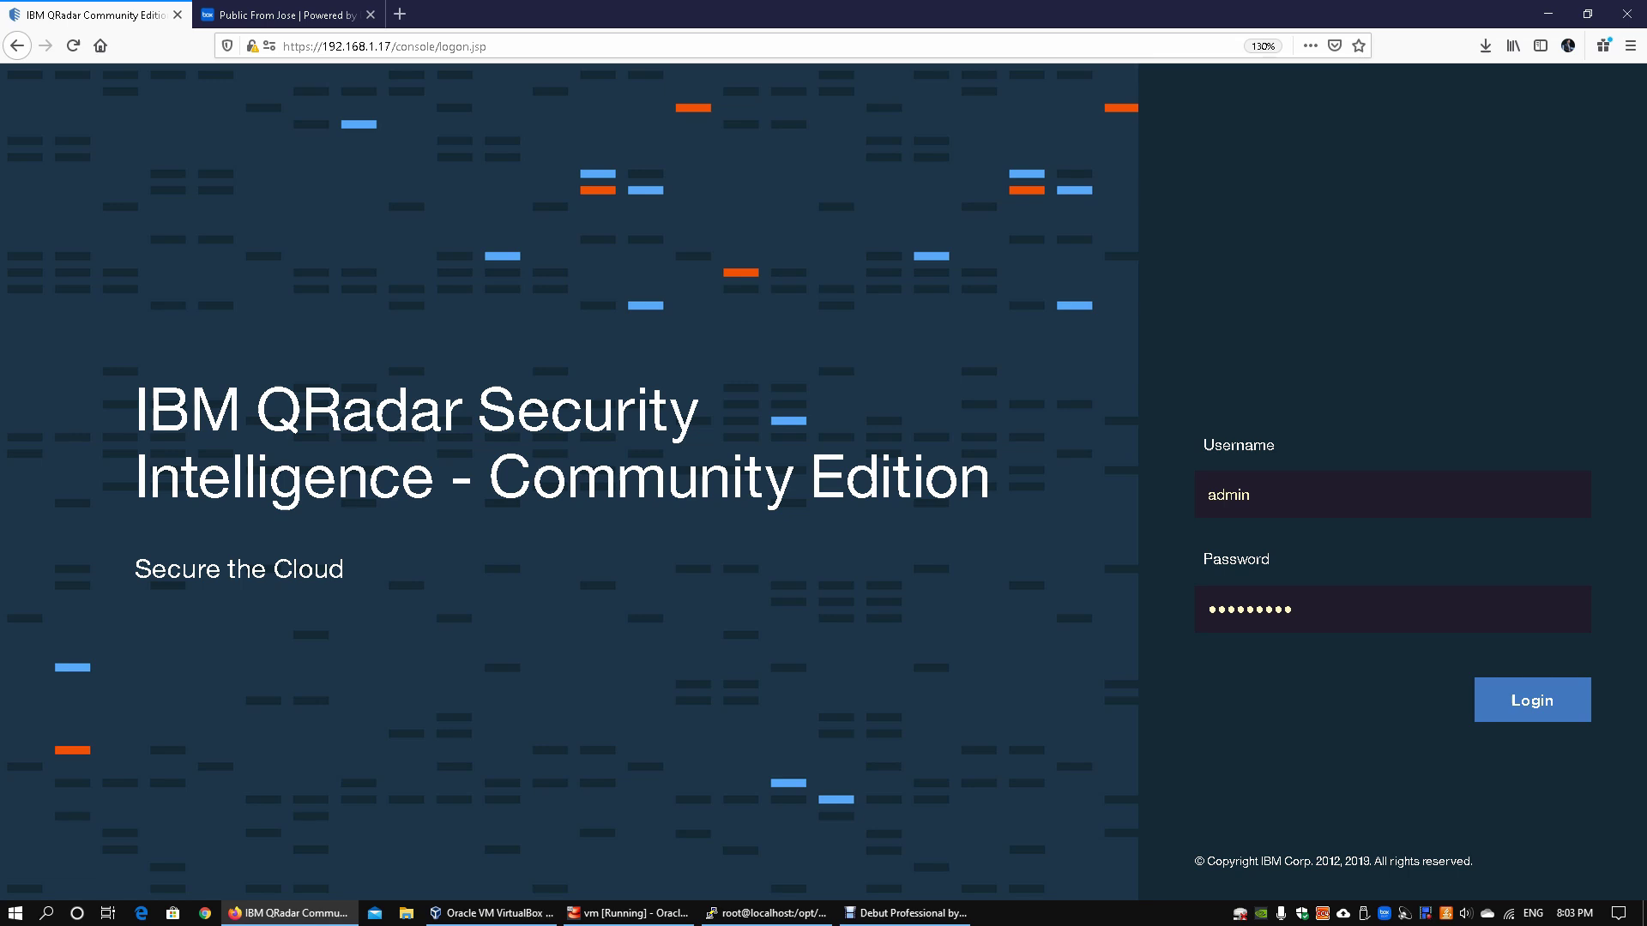
Step: Submit the login credentials to open the Threat and Security Monitoring dashboard
key(Return)
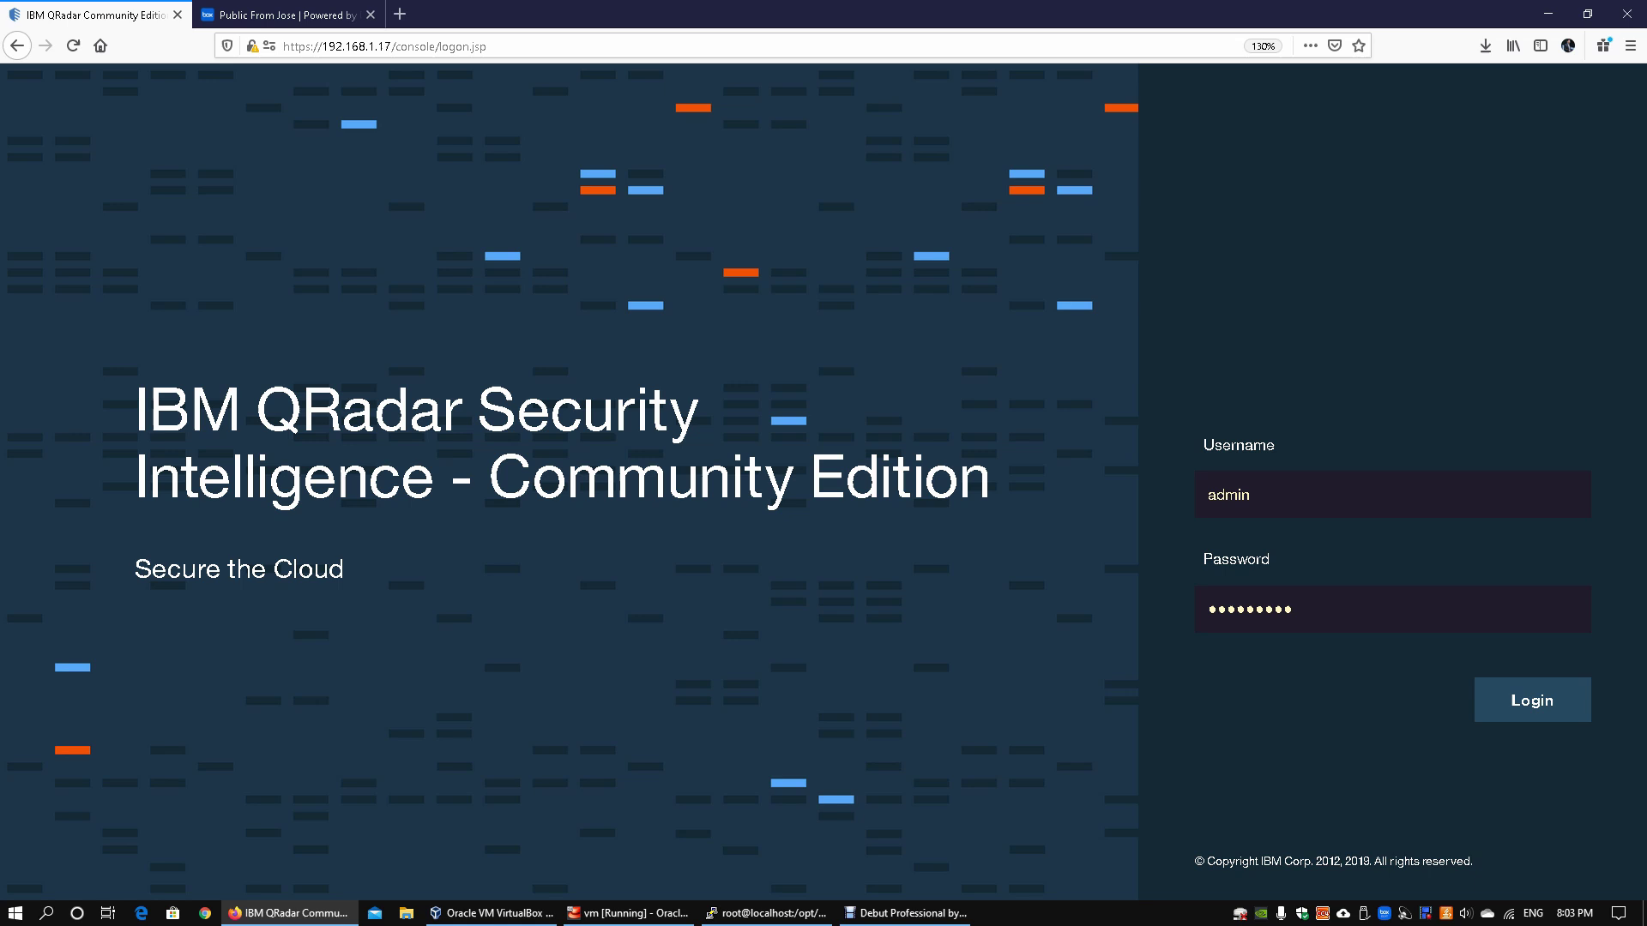
key(Return)
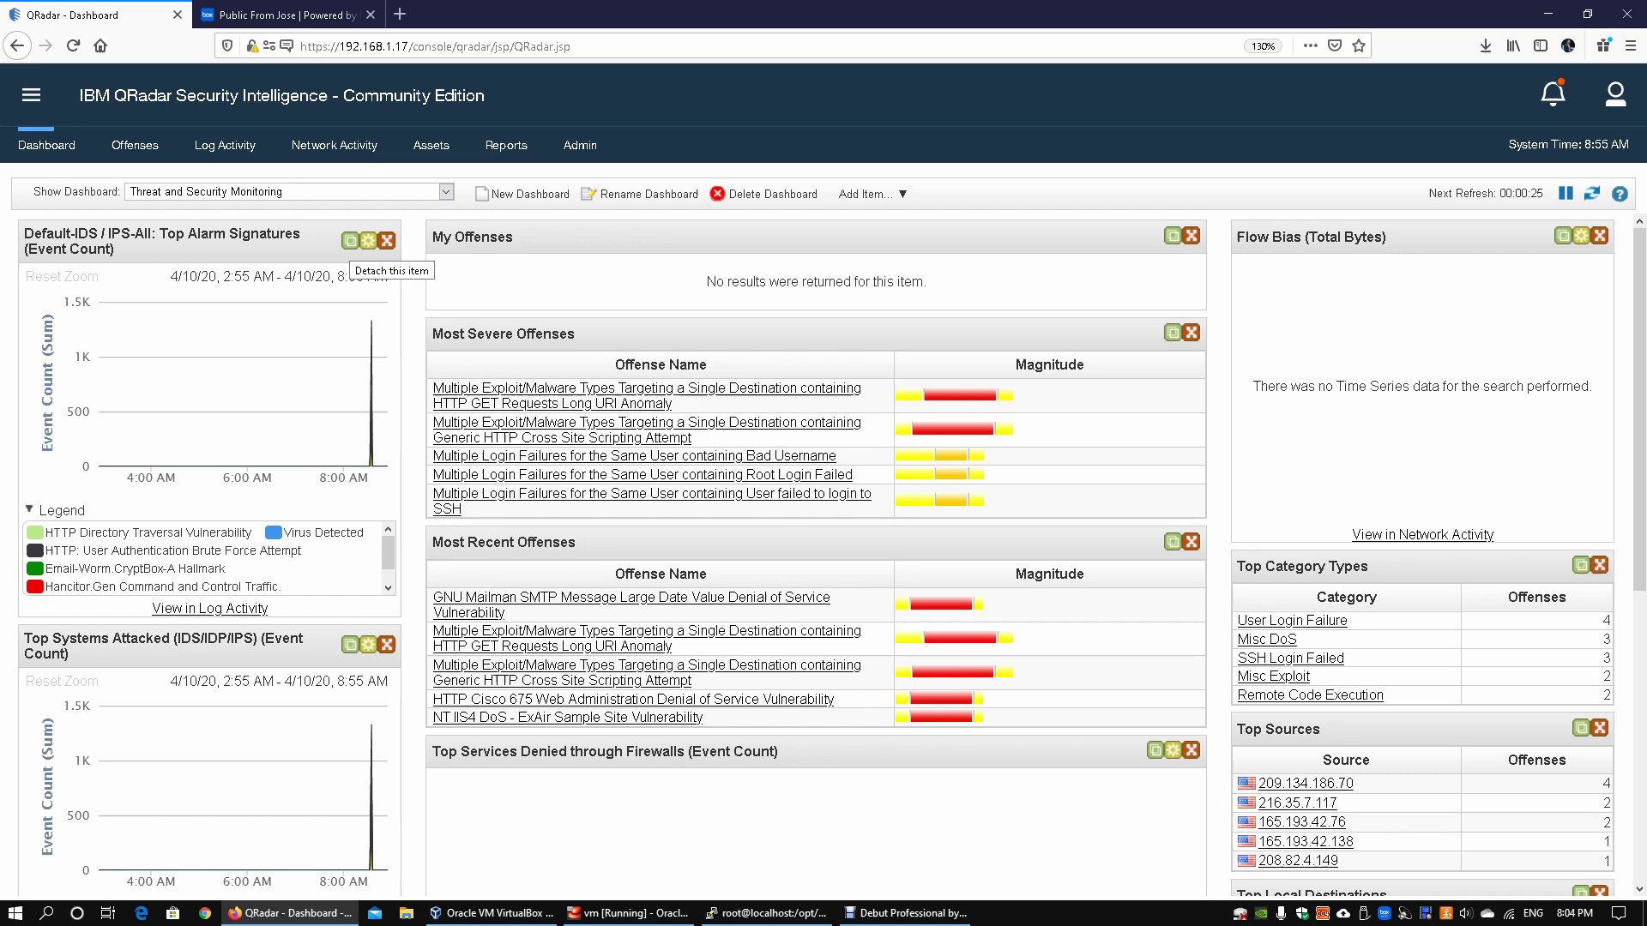
click(350, 241)
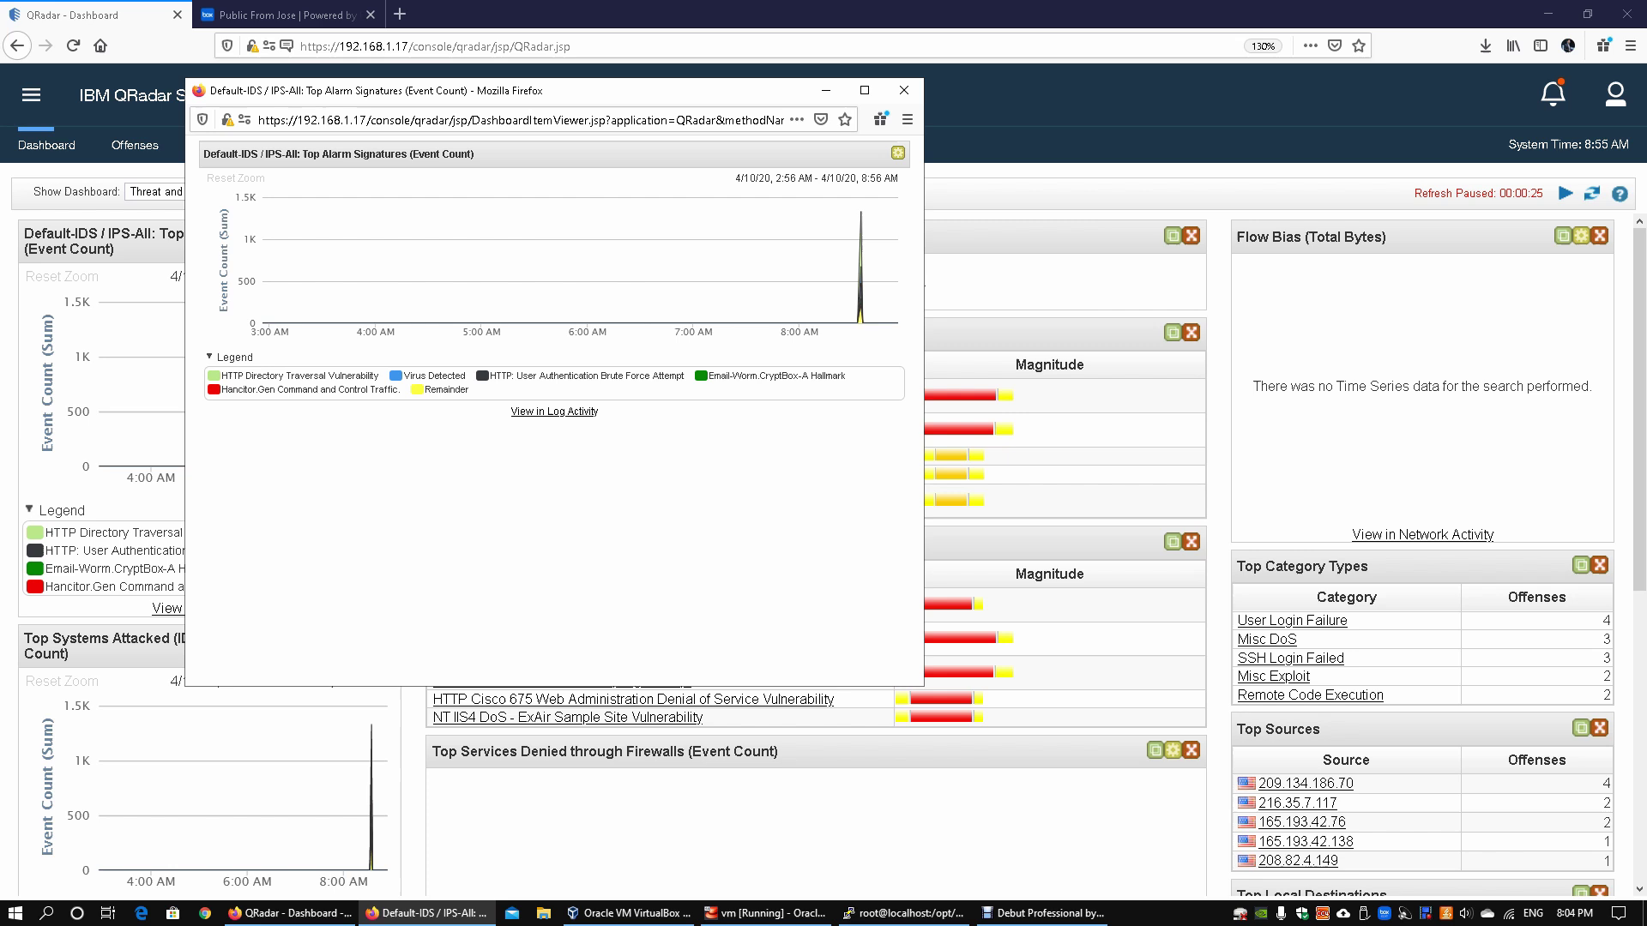
click(904, 90)
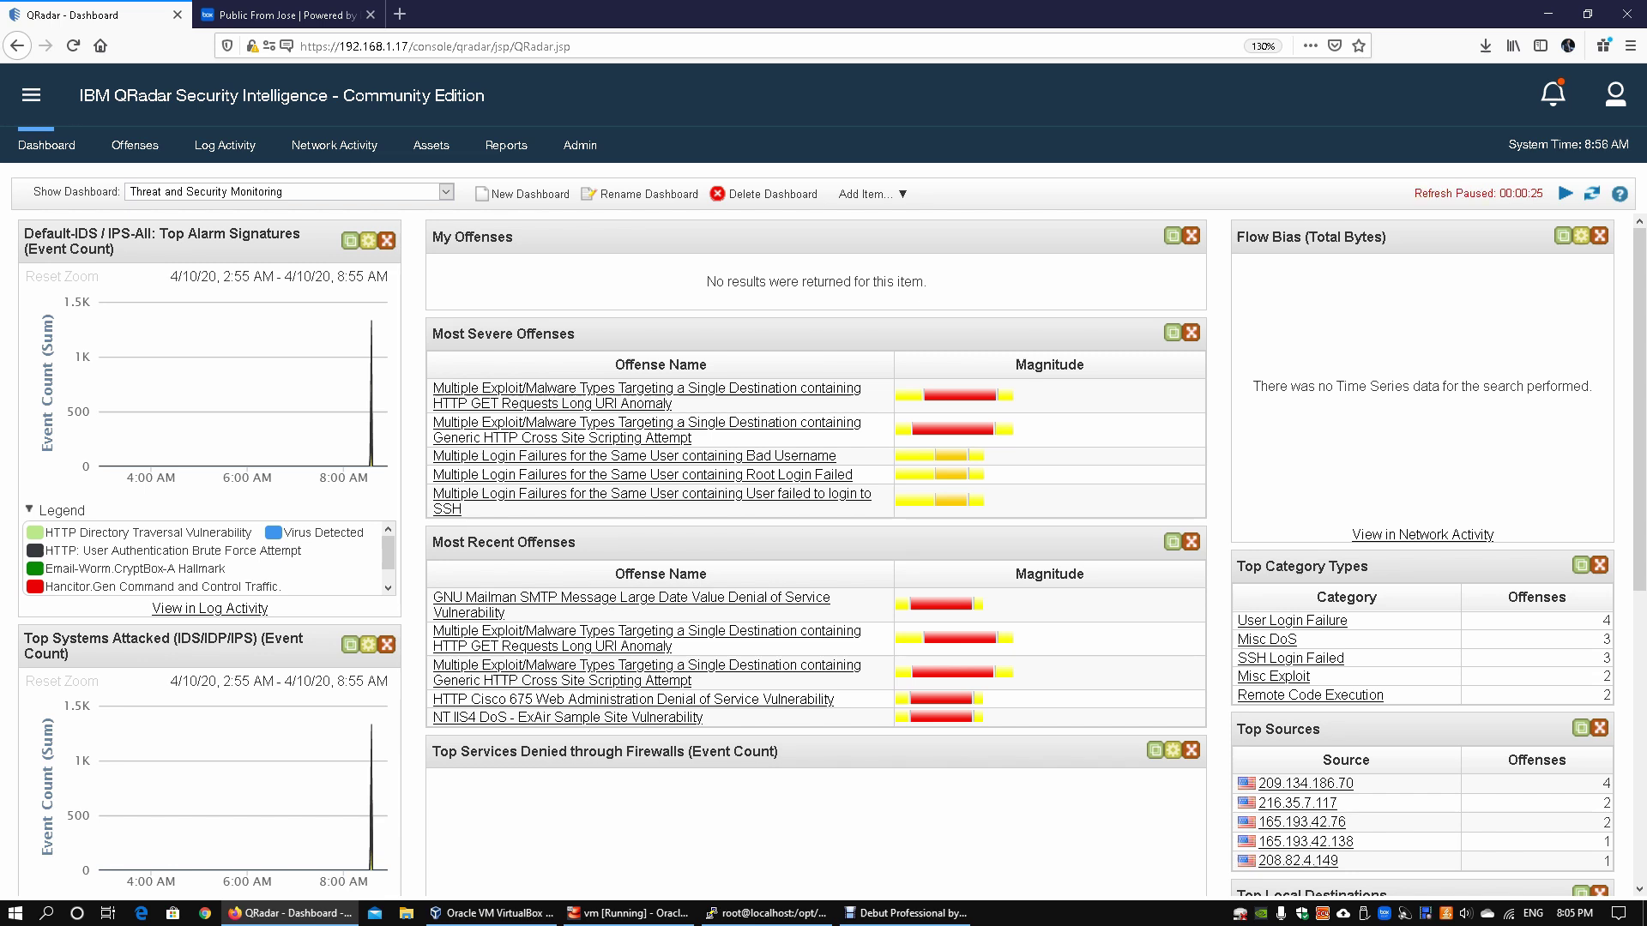
scroll(823, 558, down, 3)
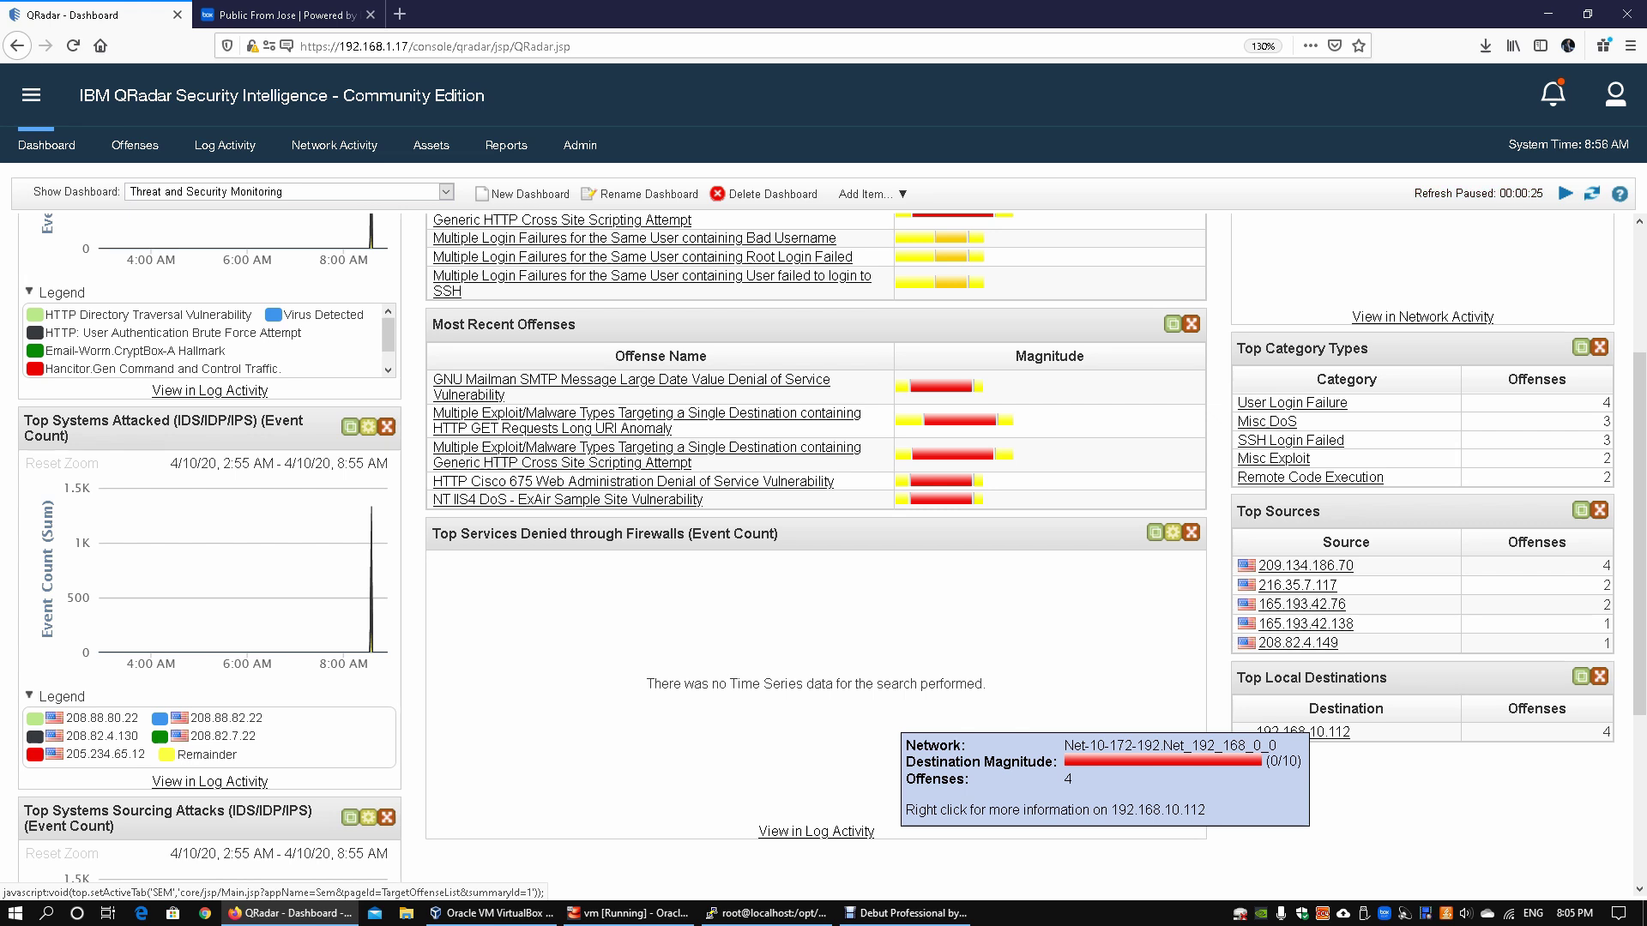
click(283, 192)
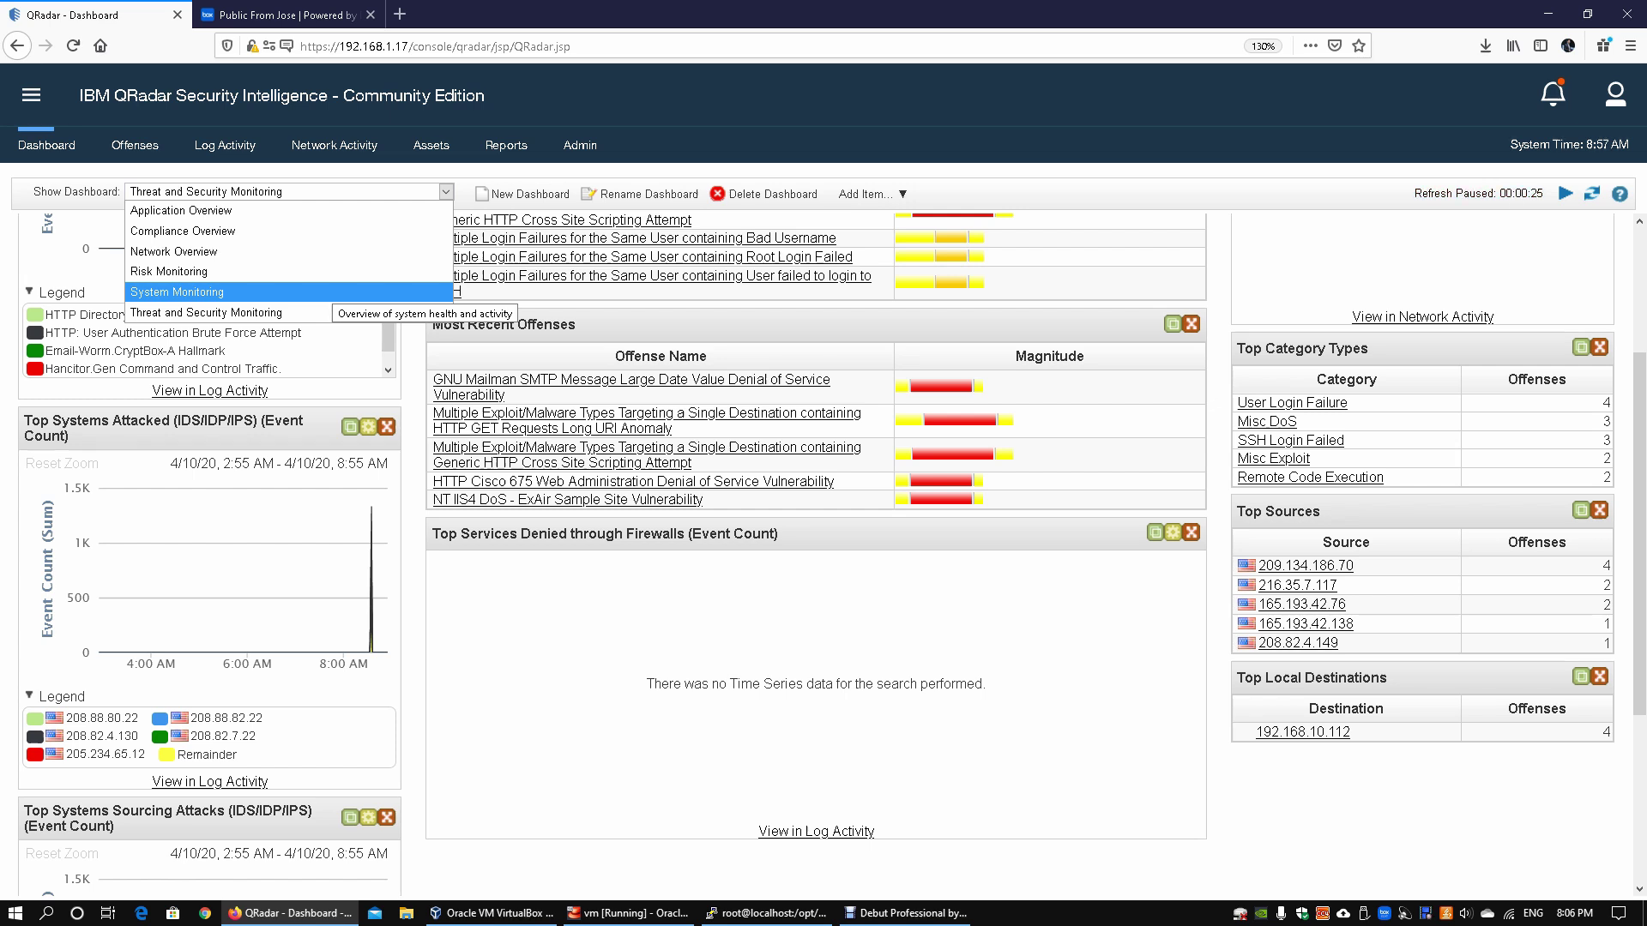
key(Escape)
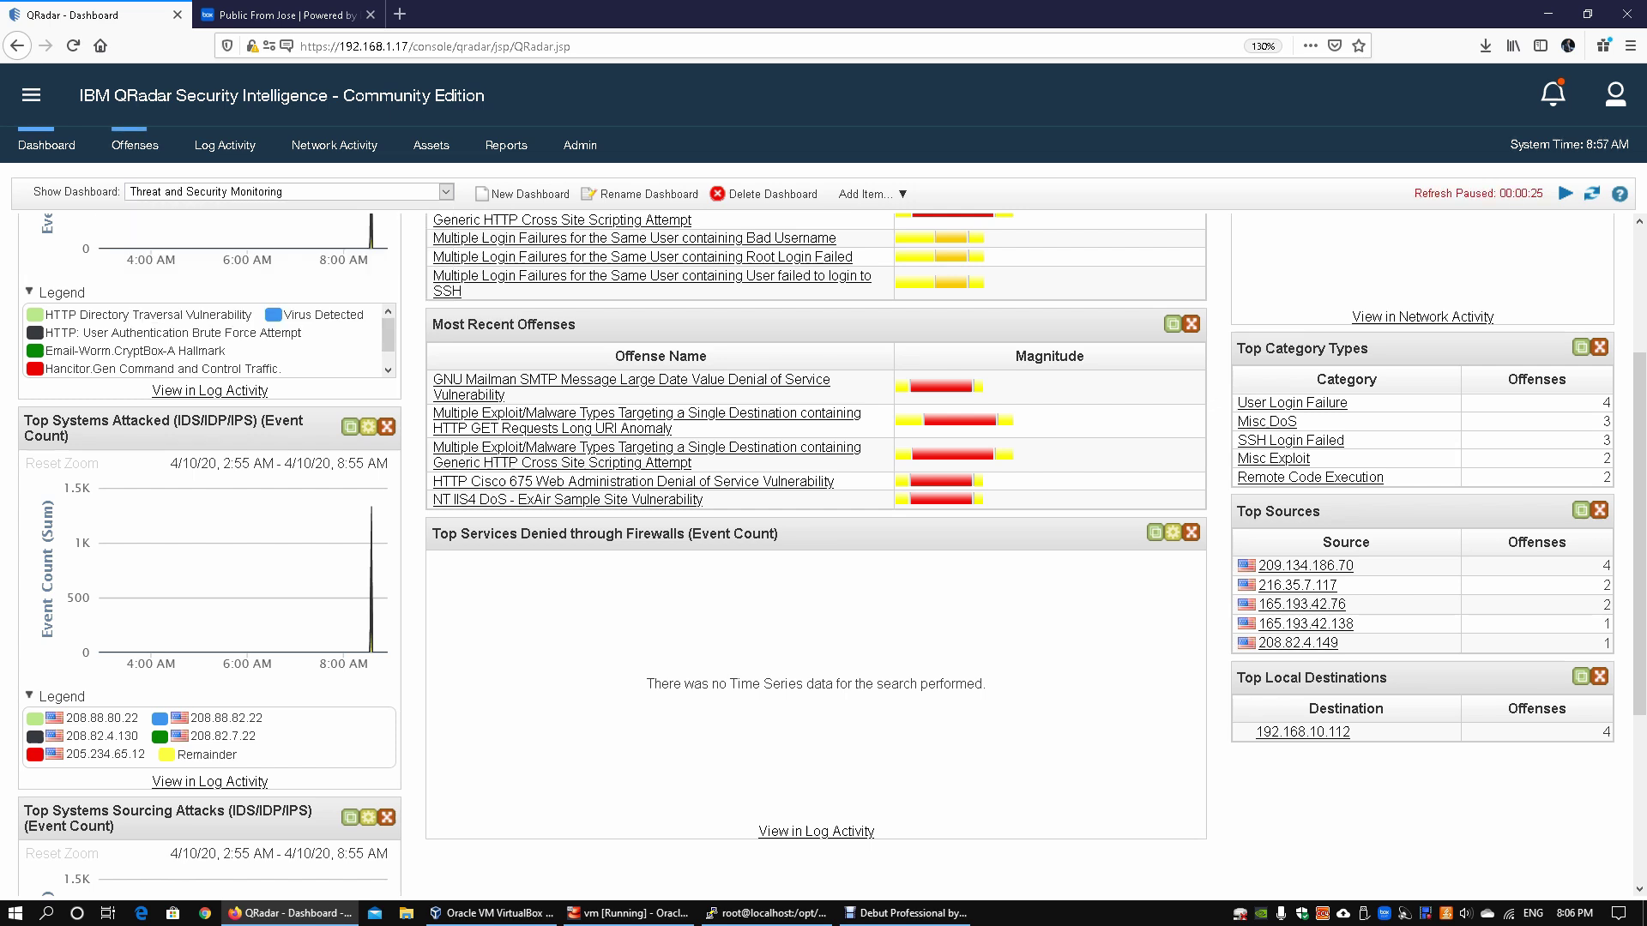
Step: Show the Offenses tab zoomed to 140% and select offense 9
click(135, 145)
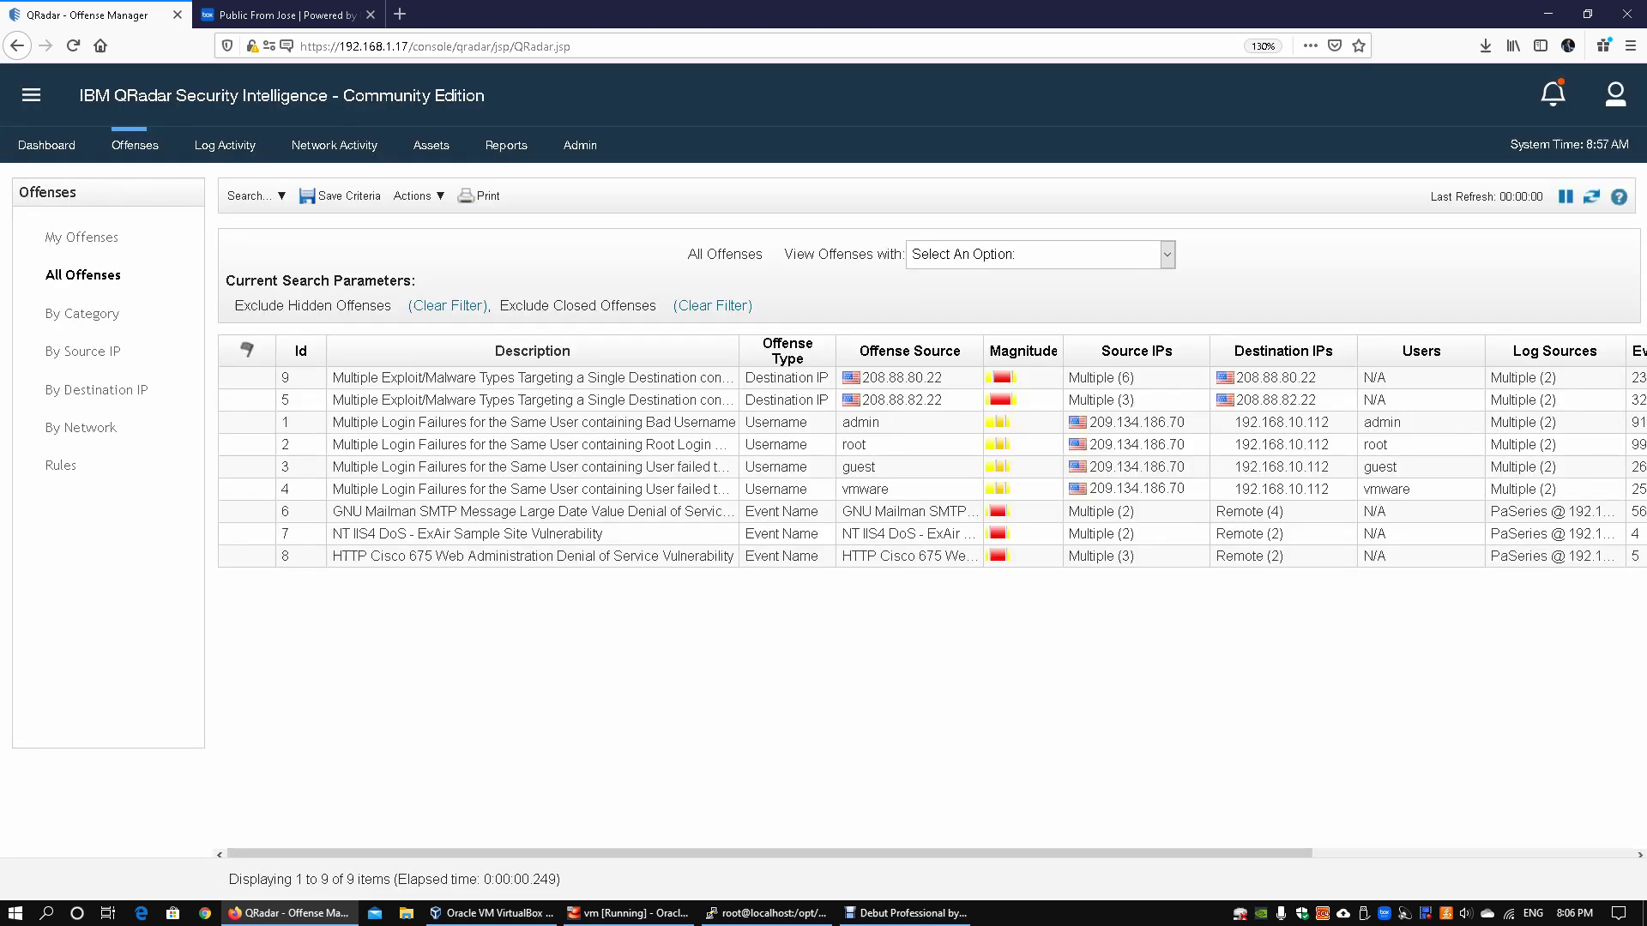
key(ctrl+plus)
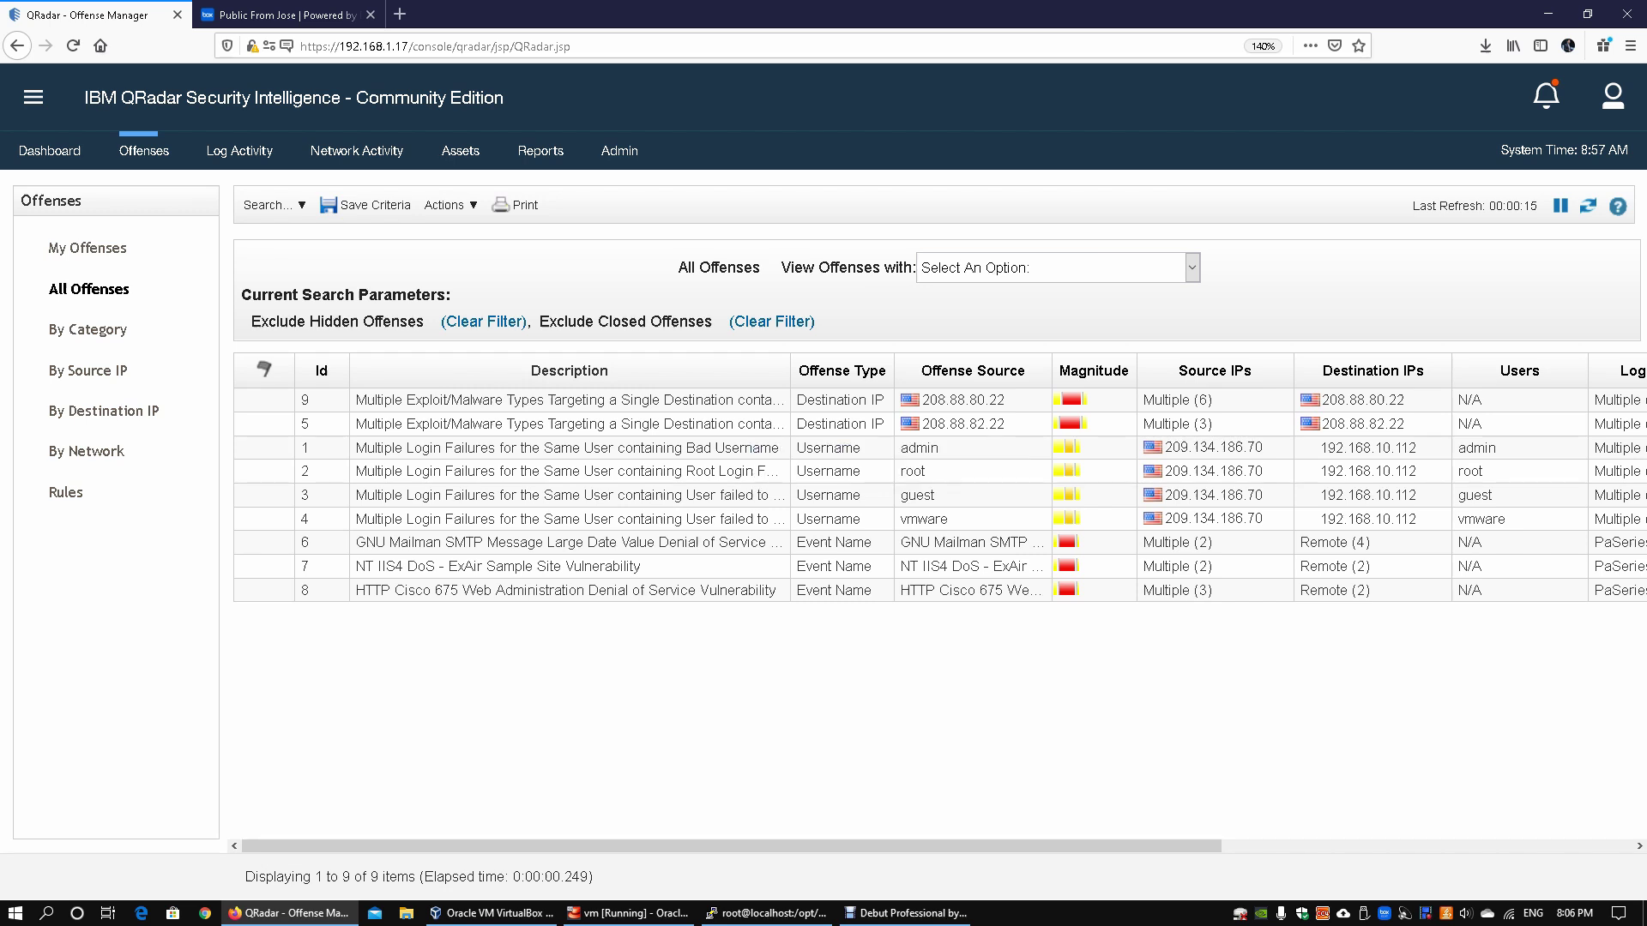
click(656, 400)
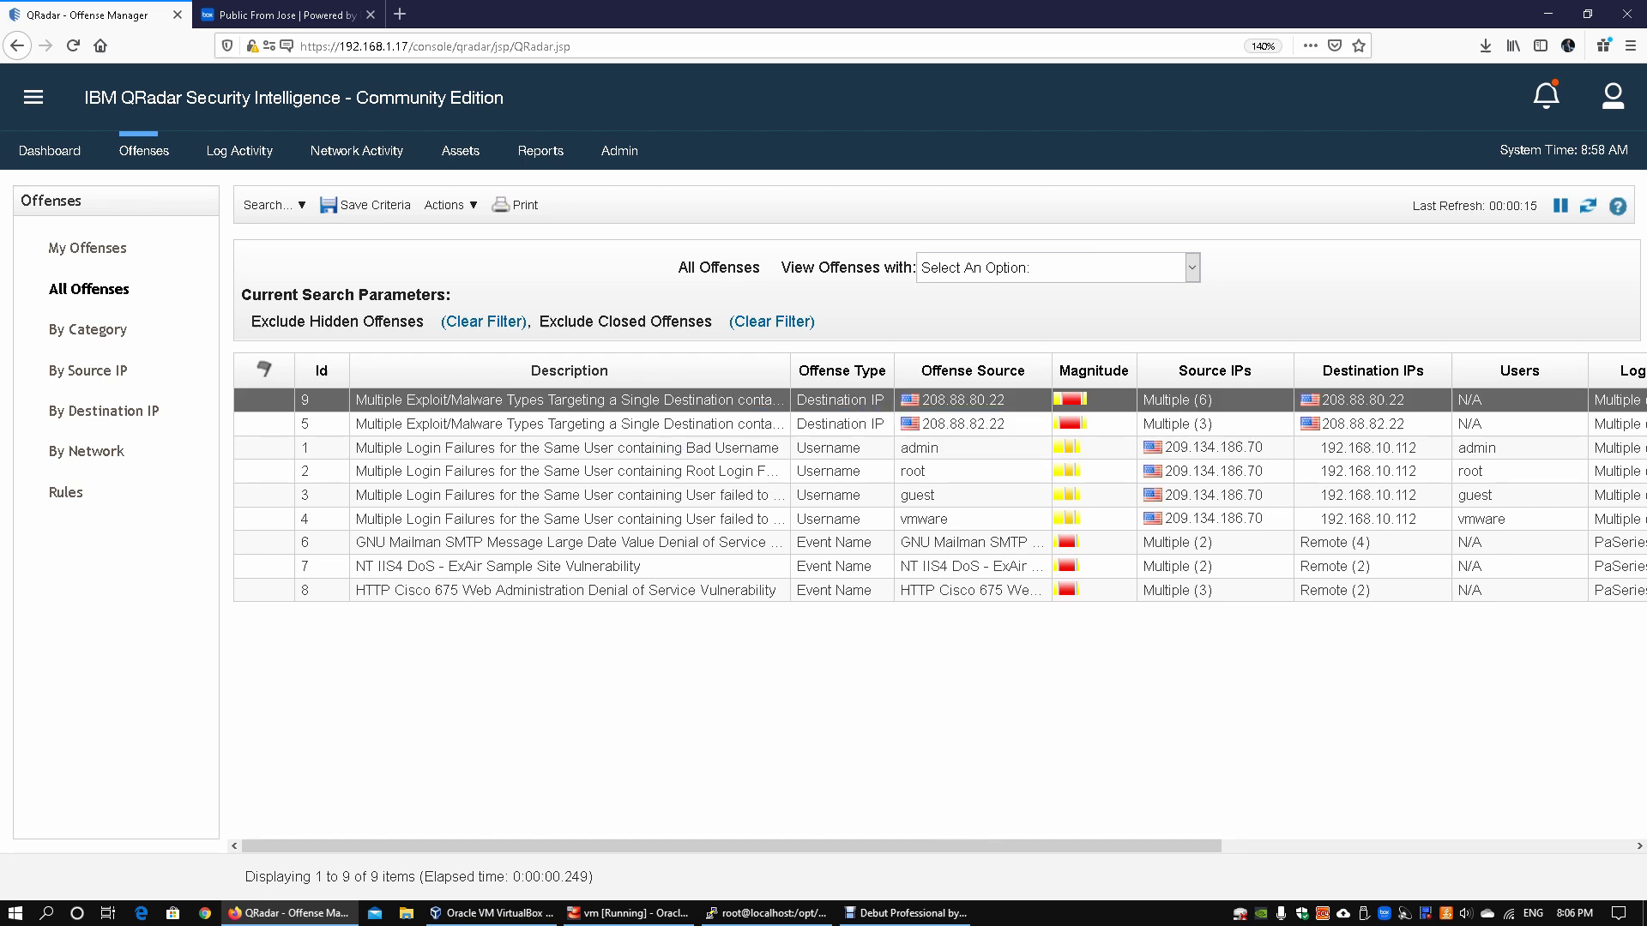
Step: Open offense 9's summary, review its 19-event list, then close it
double_click(699, 400)
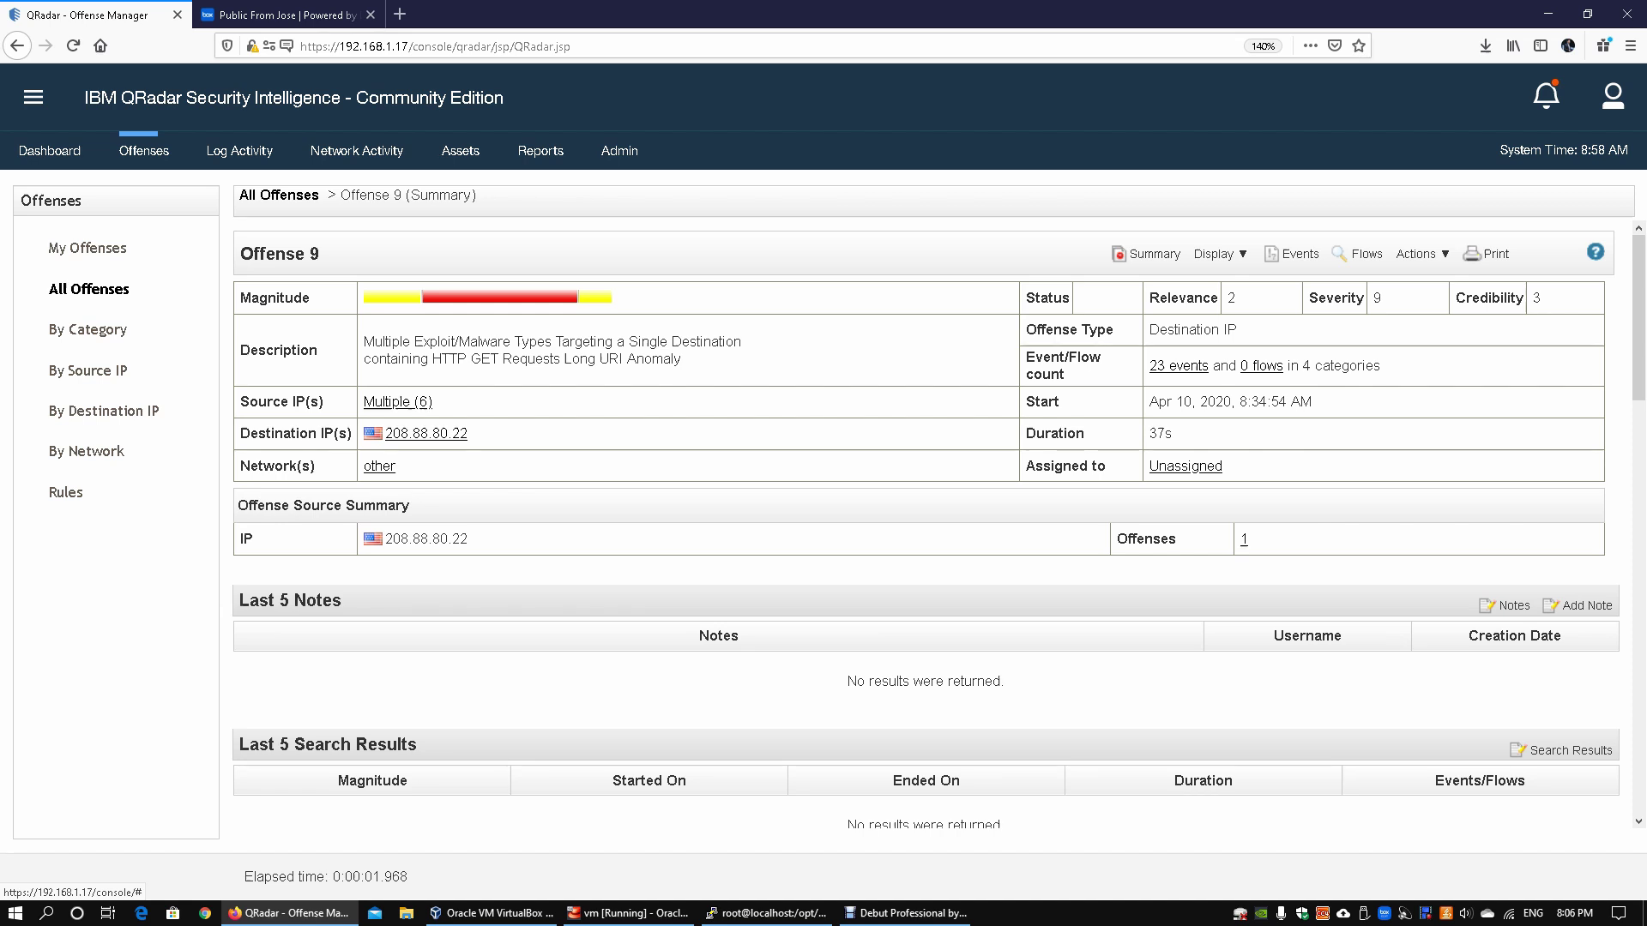
click(1178, 366)
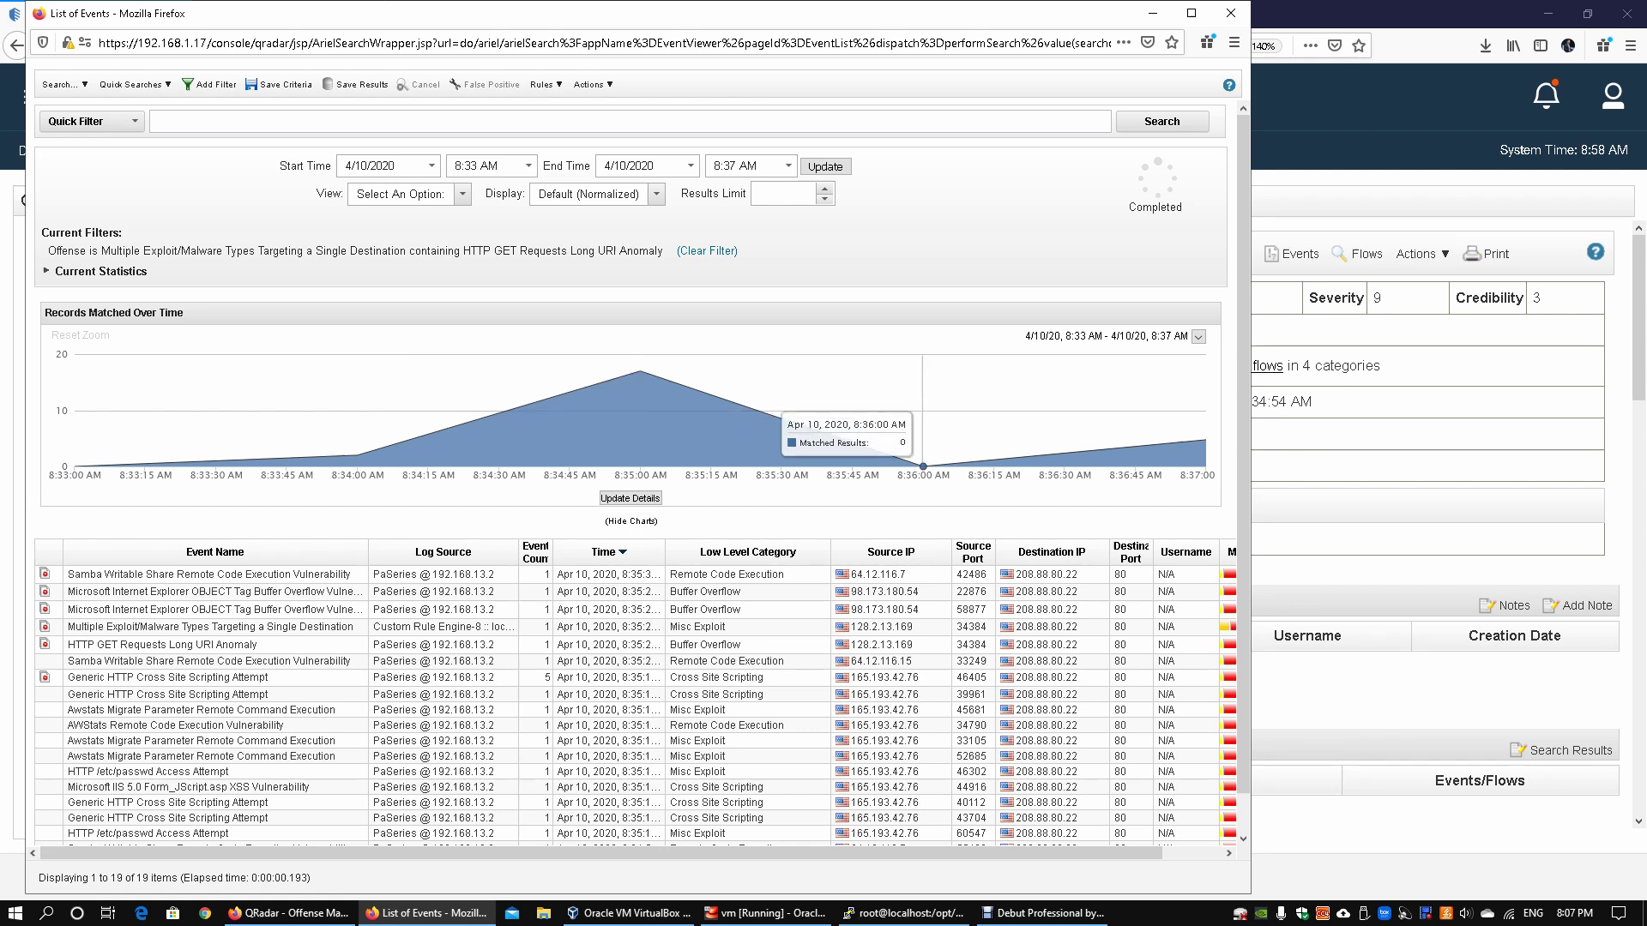
scroll(923, 466, down, 1)
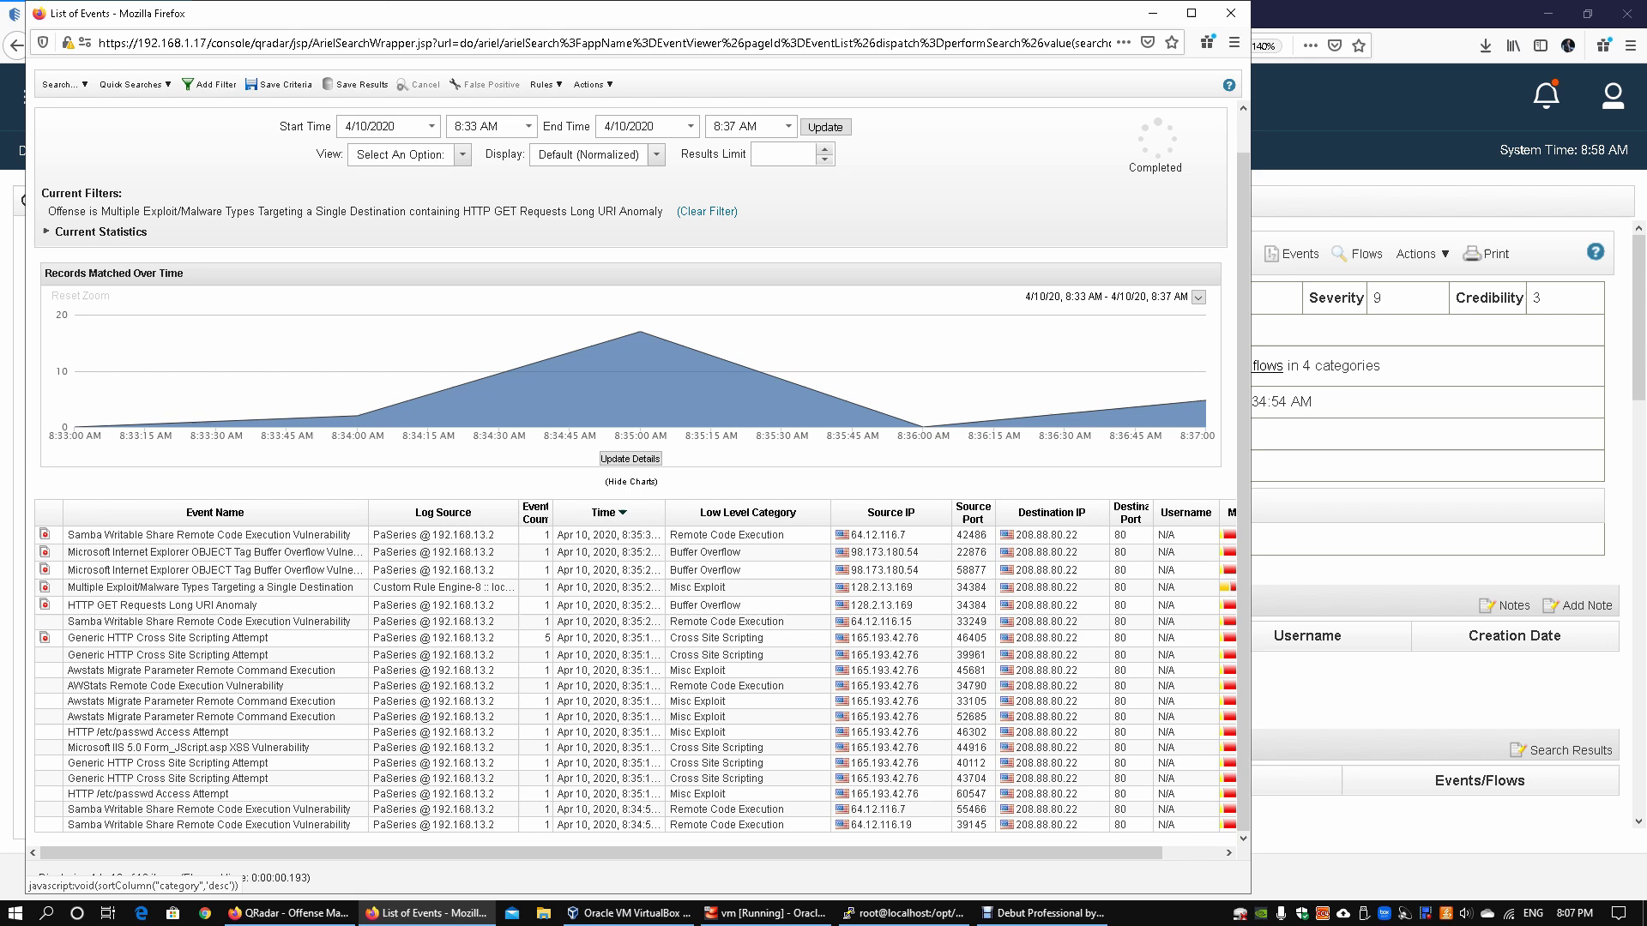
click(748, 534)
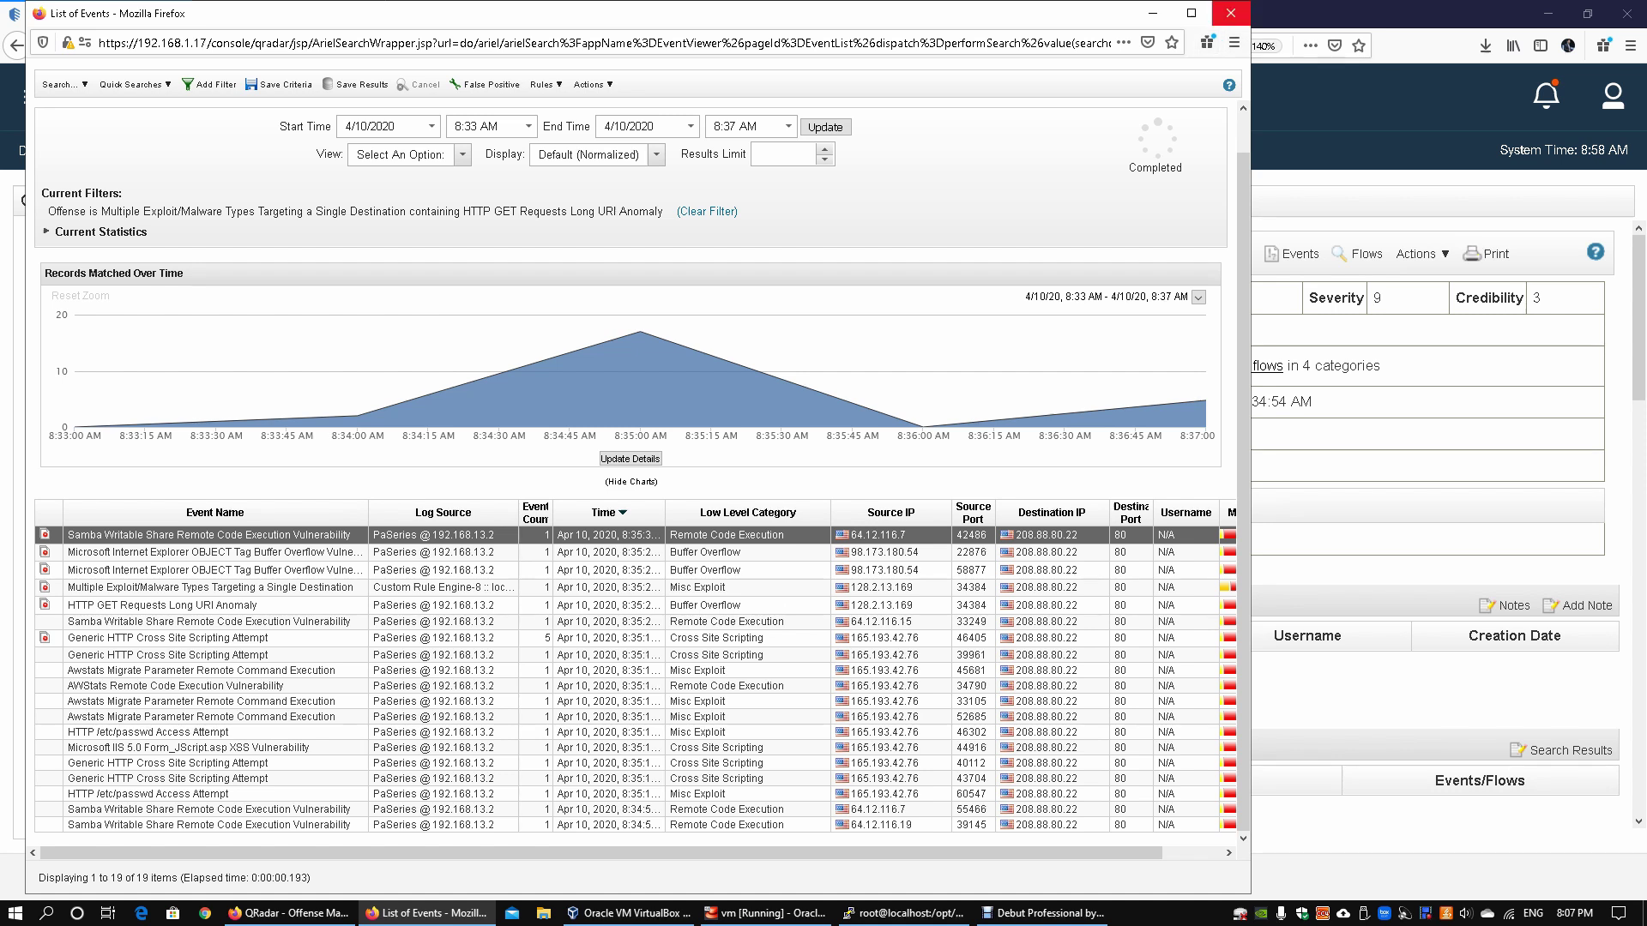
click(1231, 13)
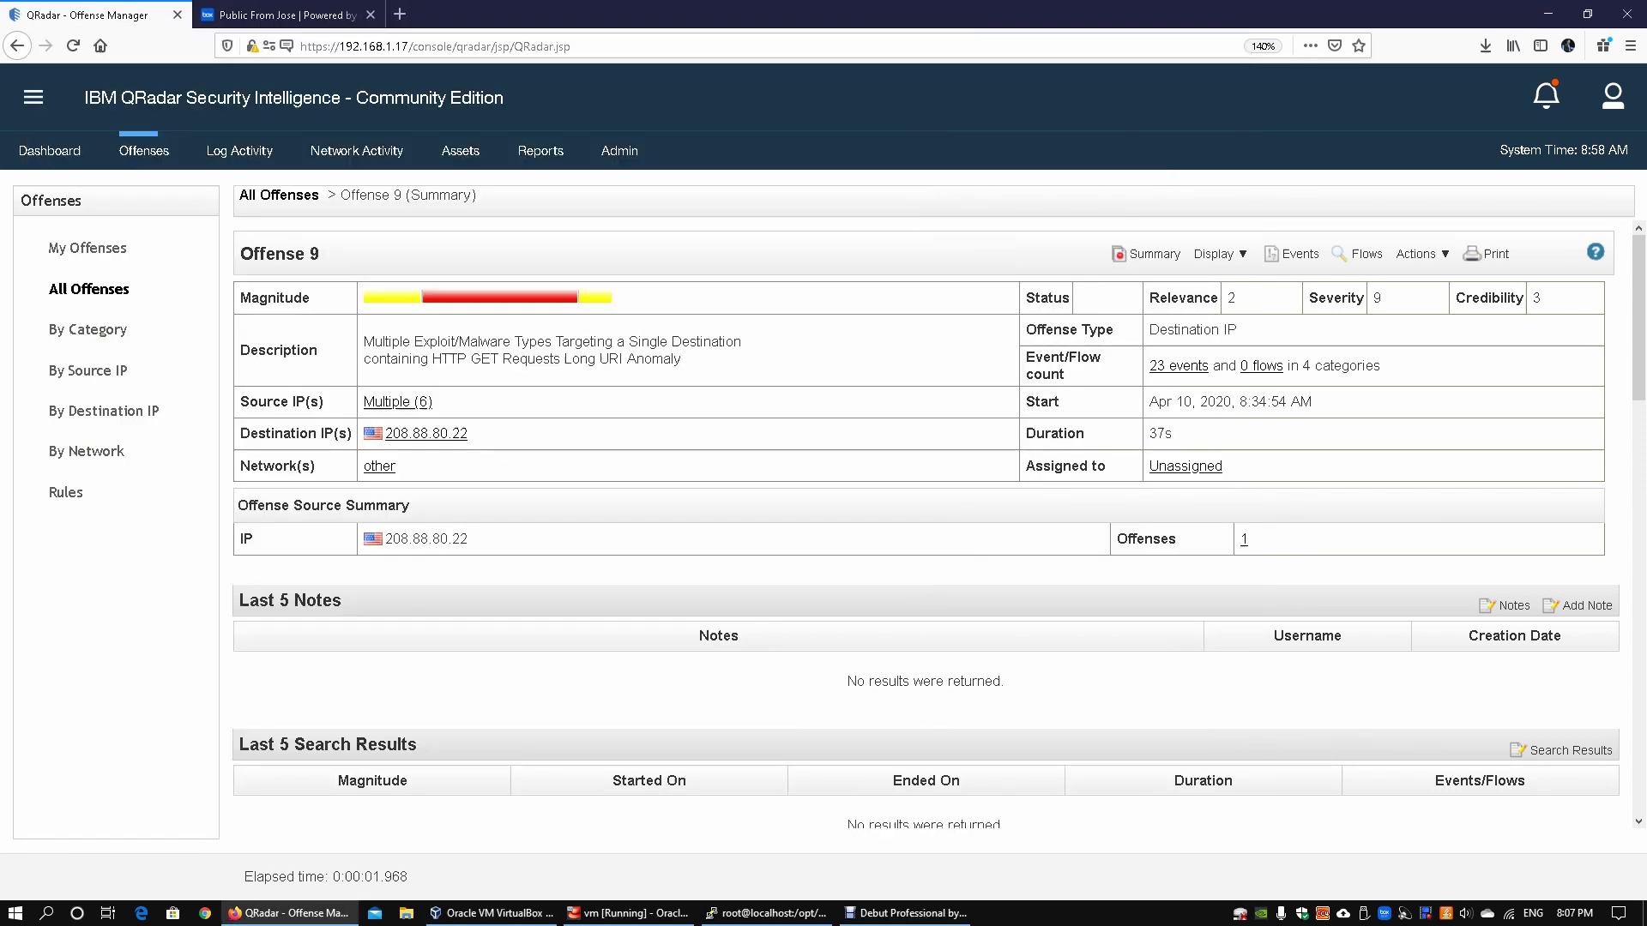
scroll(1243, 448, down, 1)
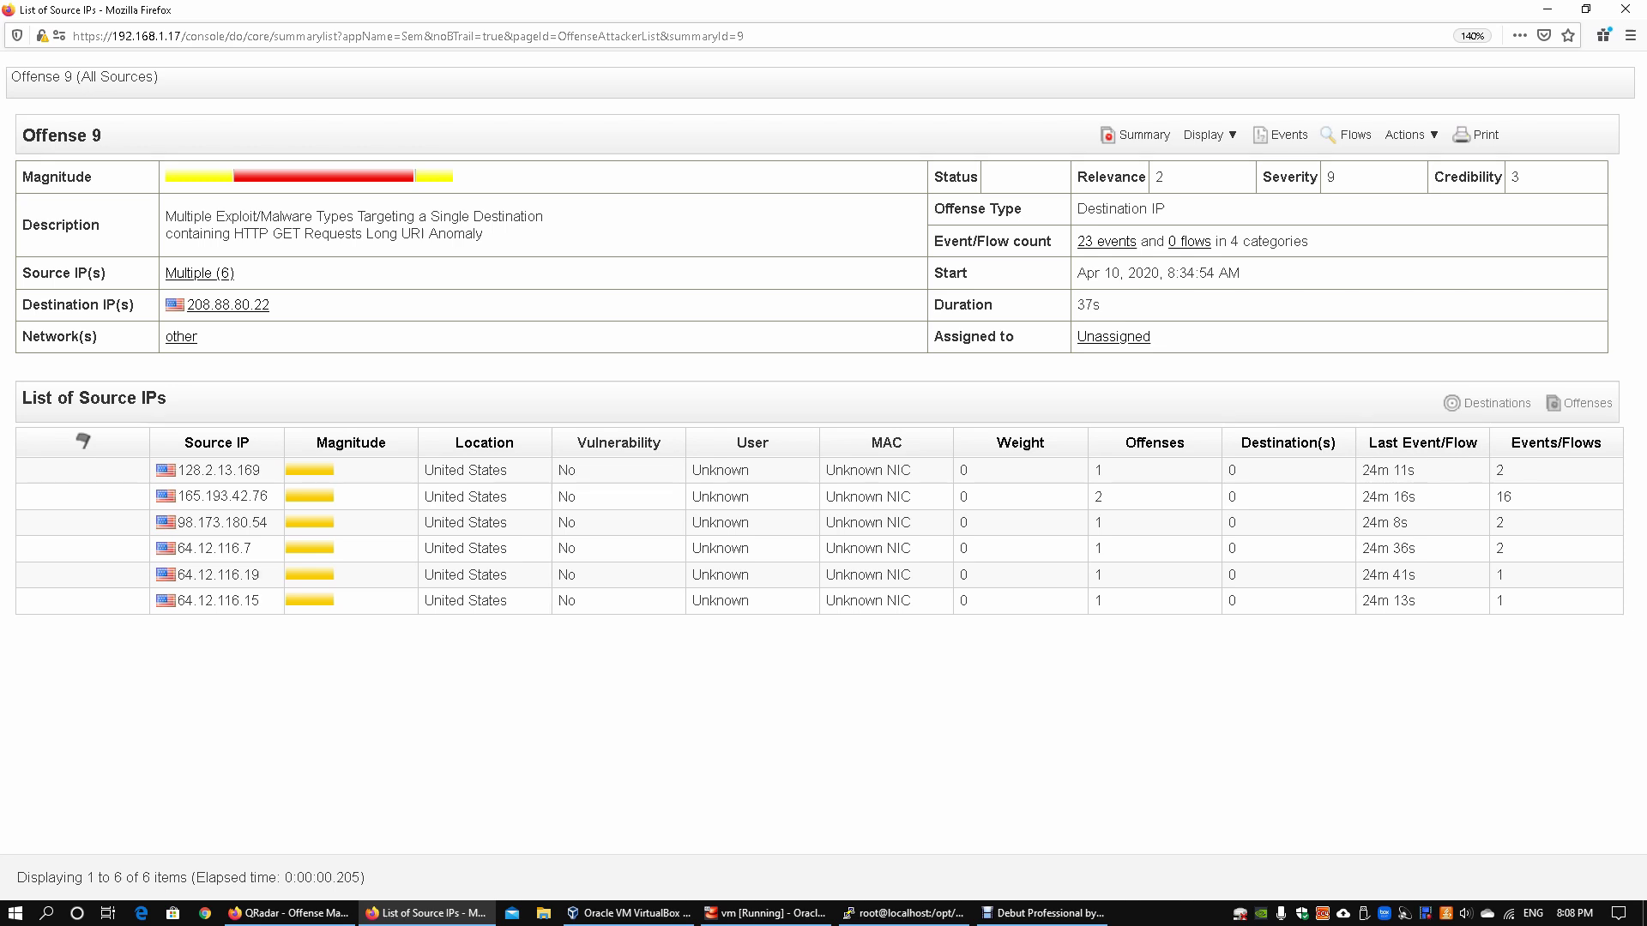
click(1626, 9)
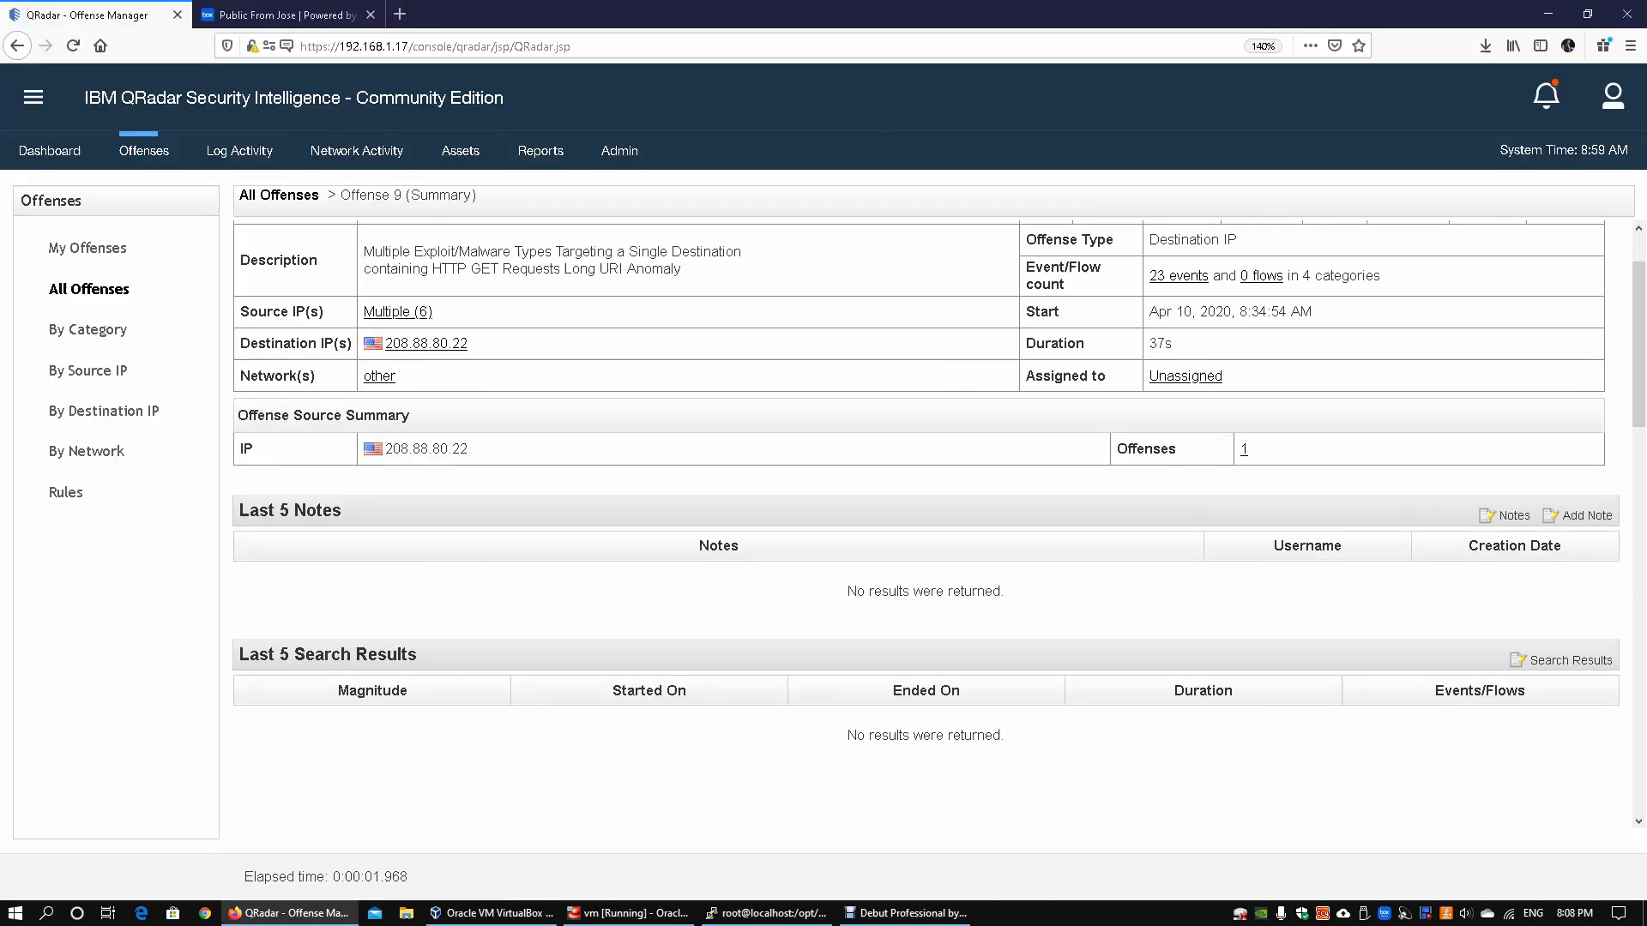
scroll(939, 523, down, 6)
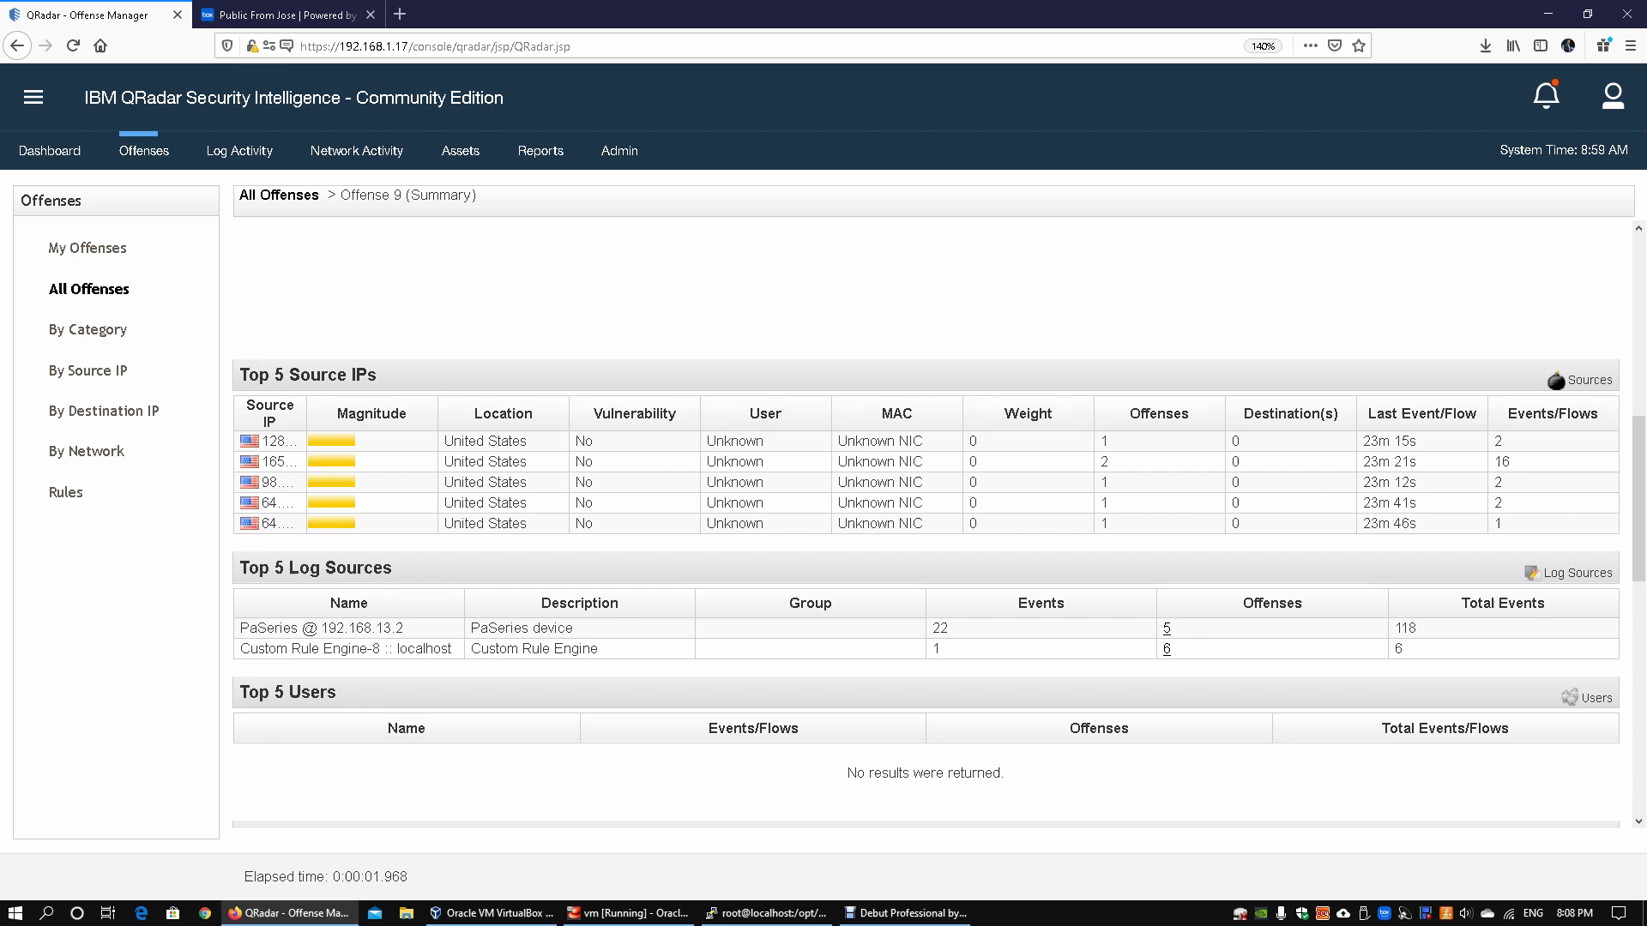
scroll(939, 523, down, 2)
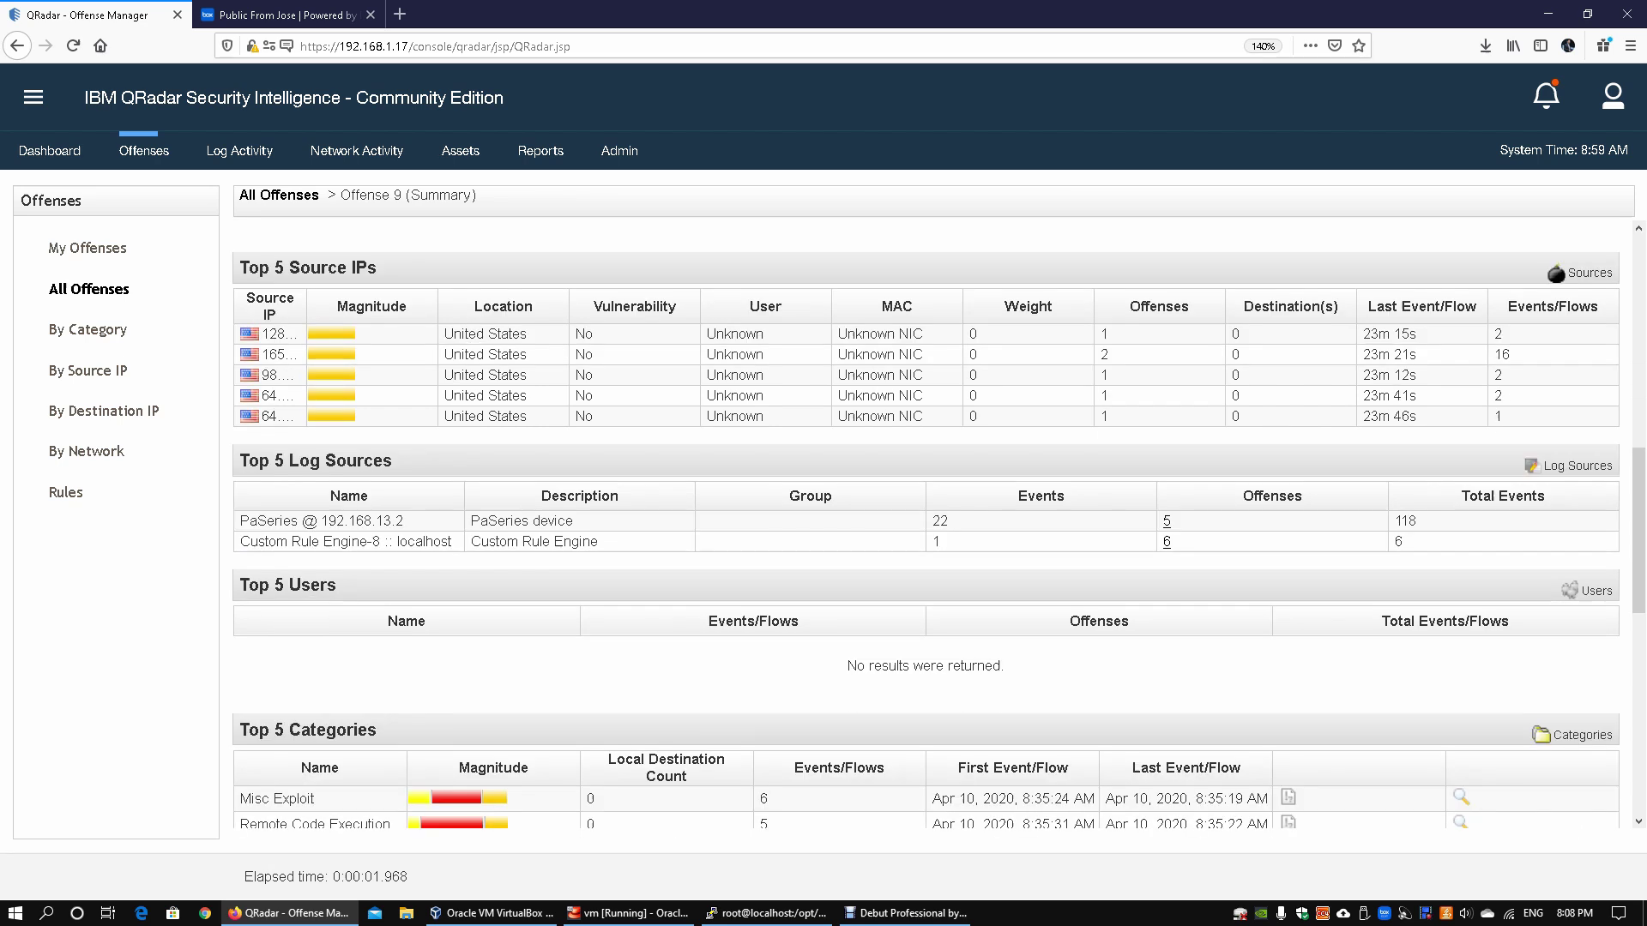
scroll(940, 523, down, 2)
scroll(939, 523, down, 2)
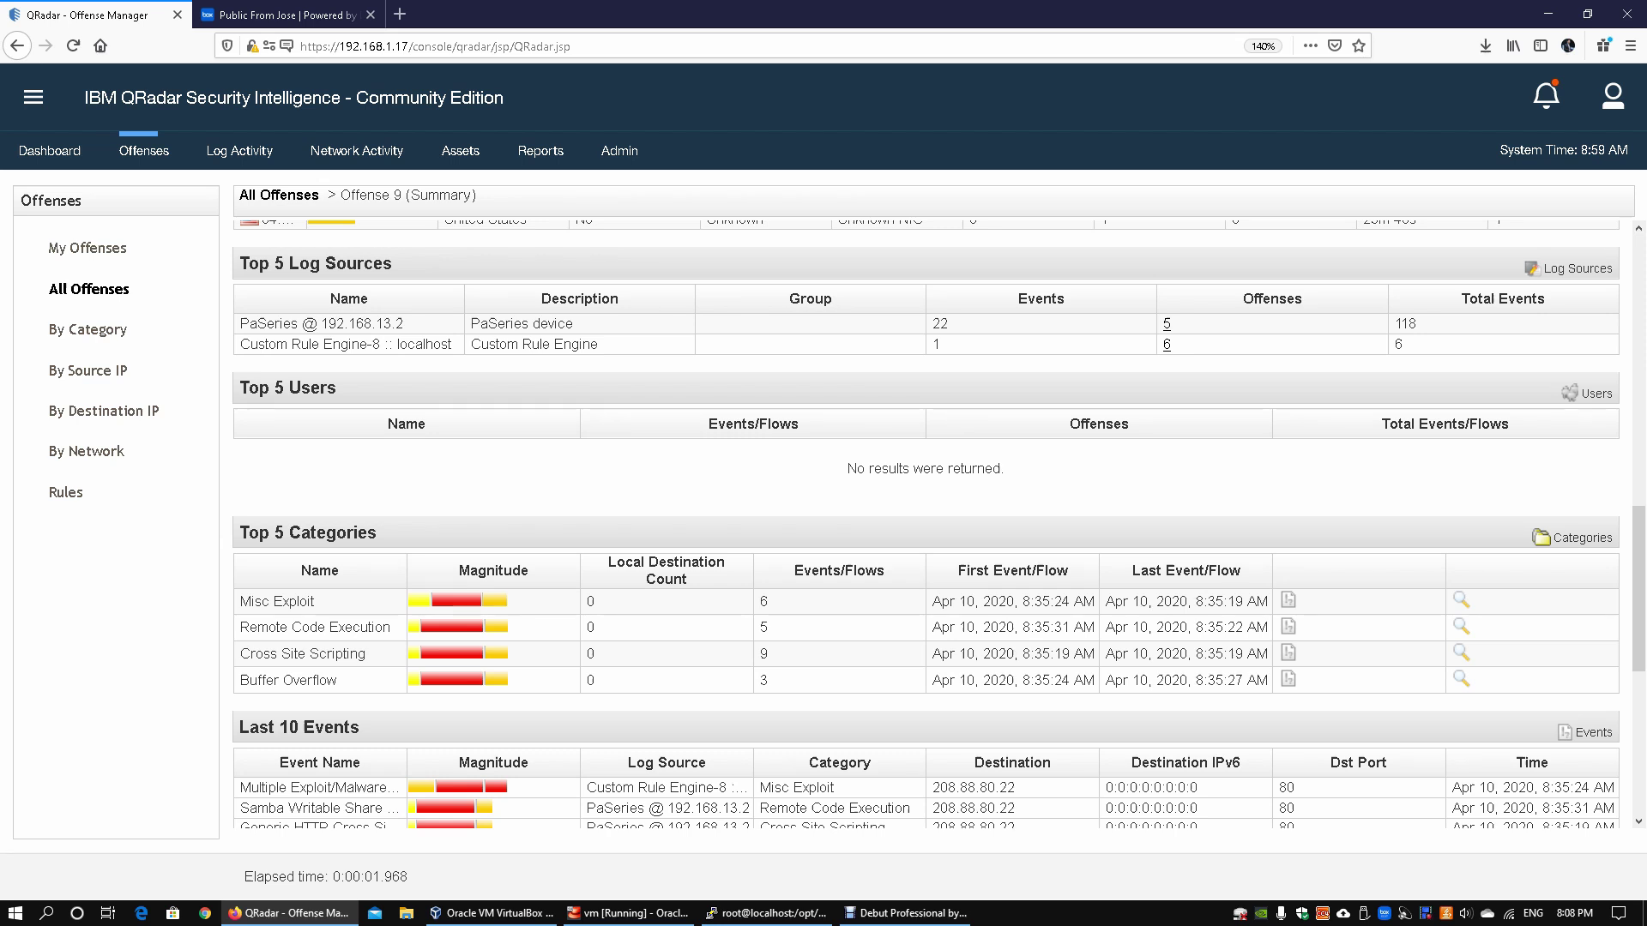
scroll(940, 523, down, 3)
scroll(940, 523, down, 2)
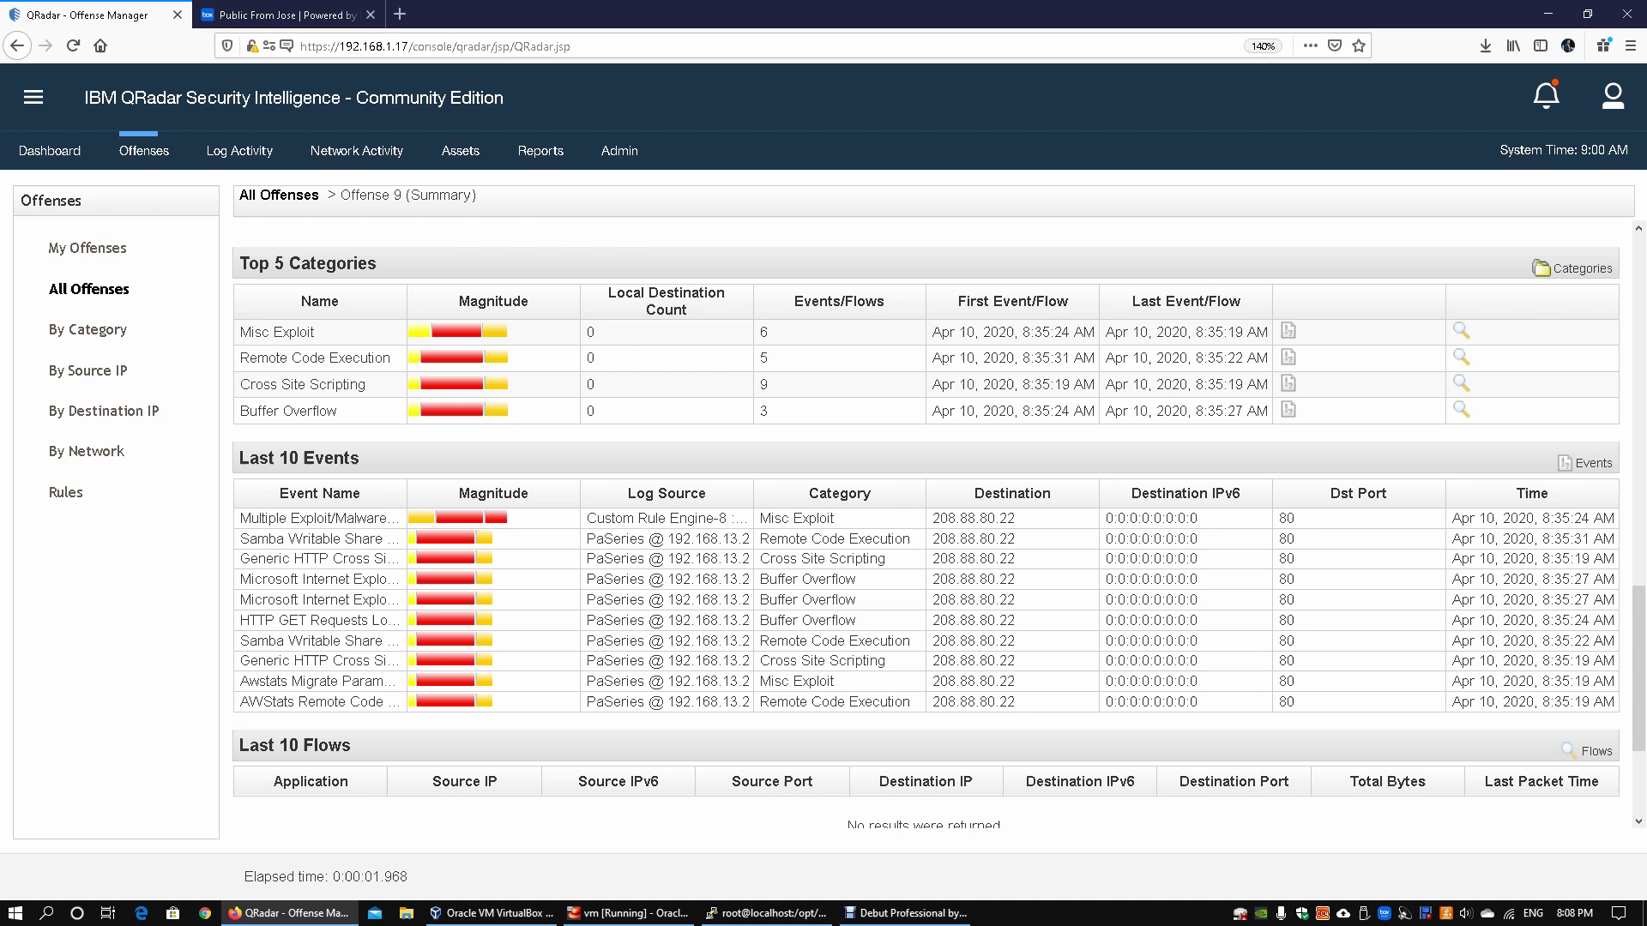
scroll(940, 523, down, 2)
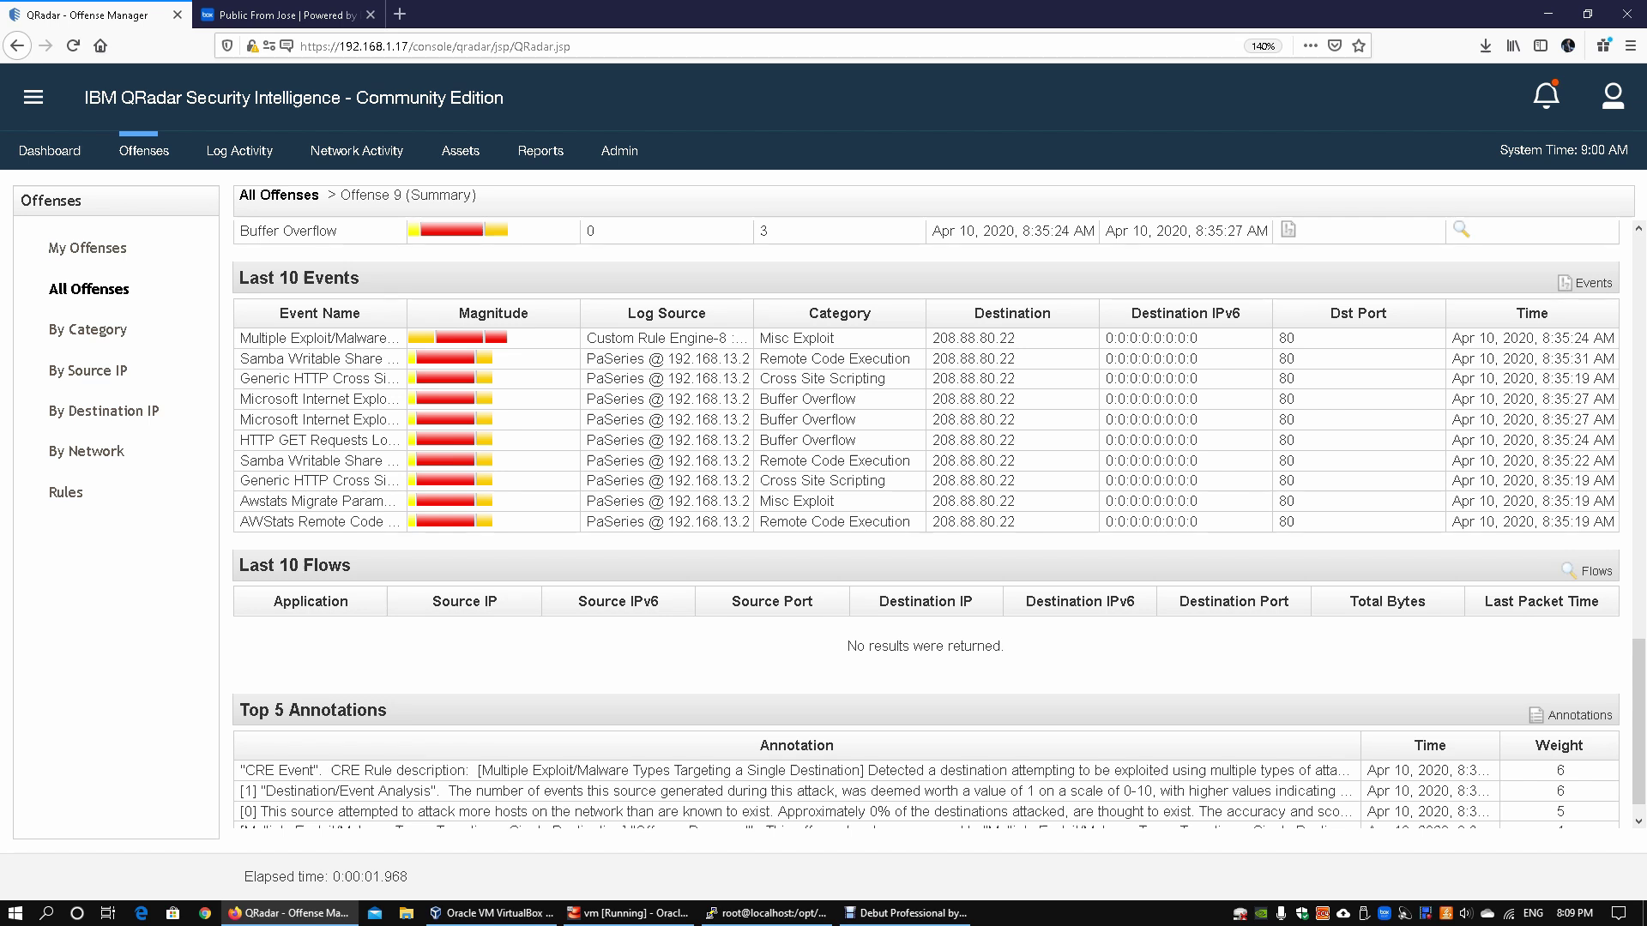
scroll(939, 524, down, 1)
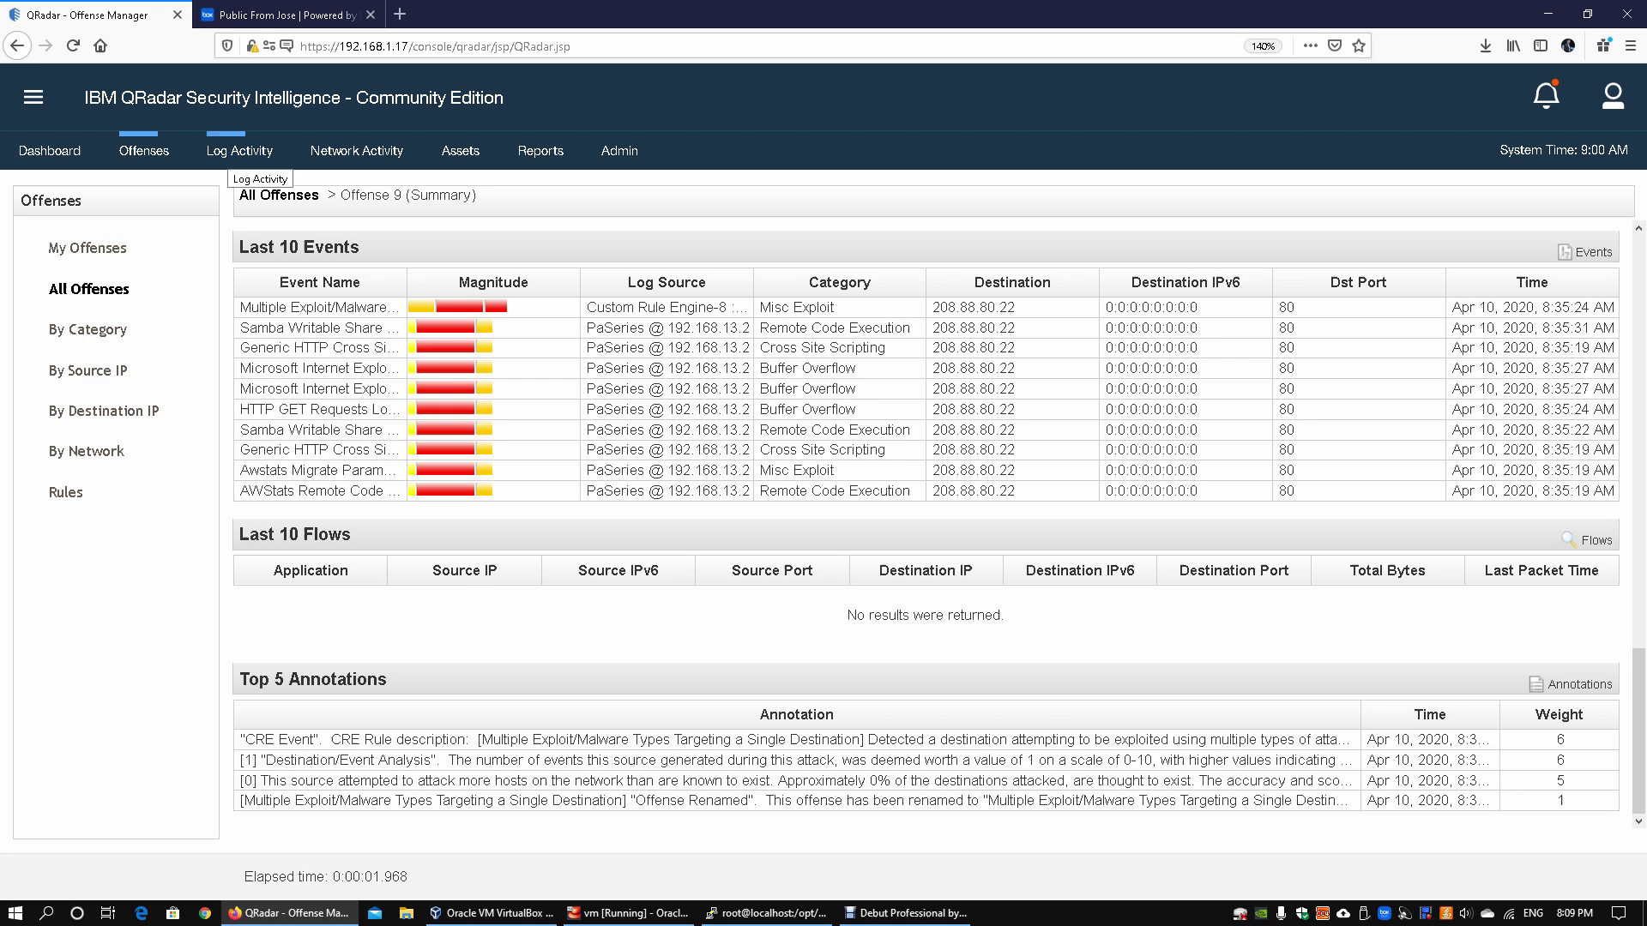
Step: Set the Log Activity view to Last Hour, showing 31,378 events
click(239, 150)
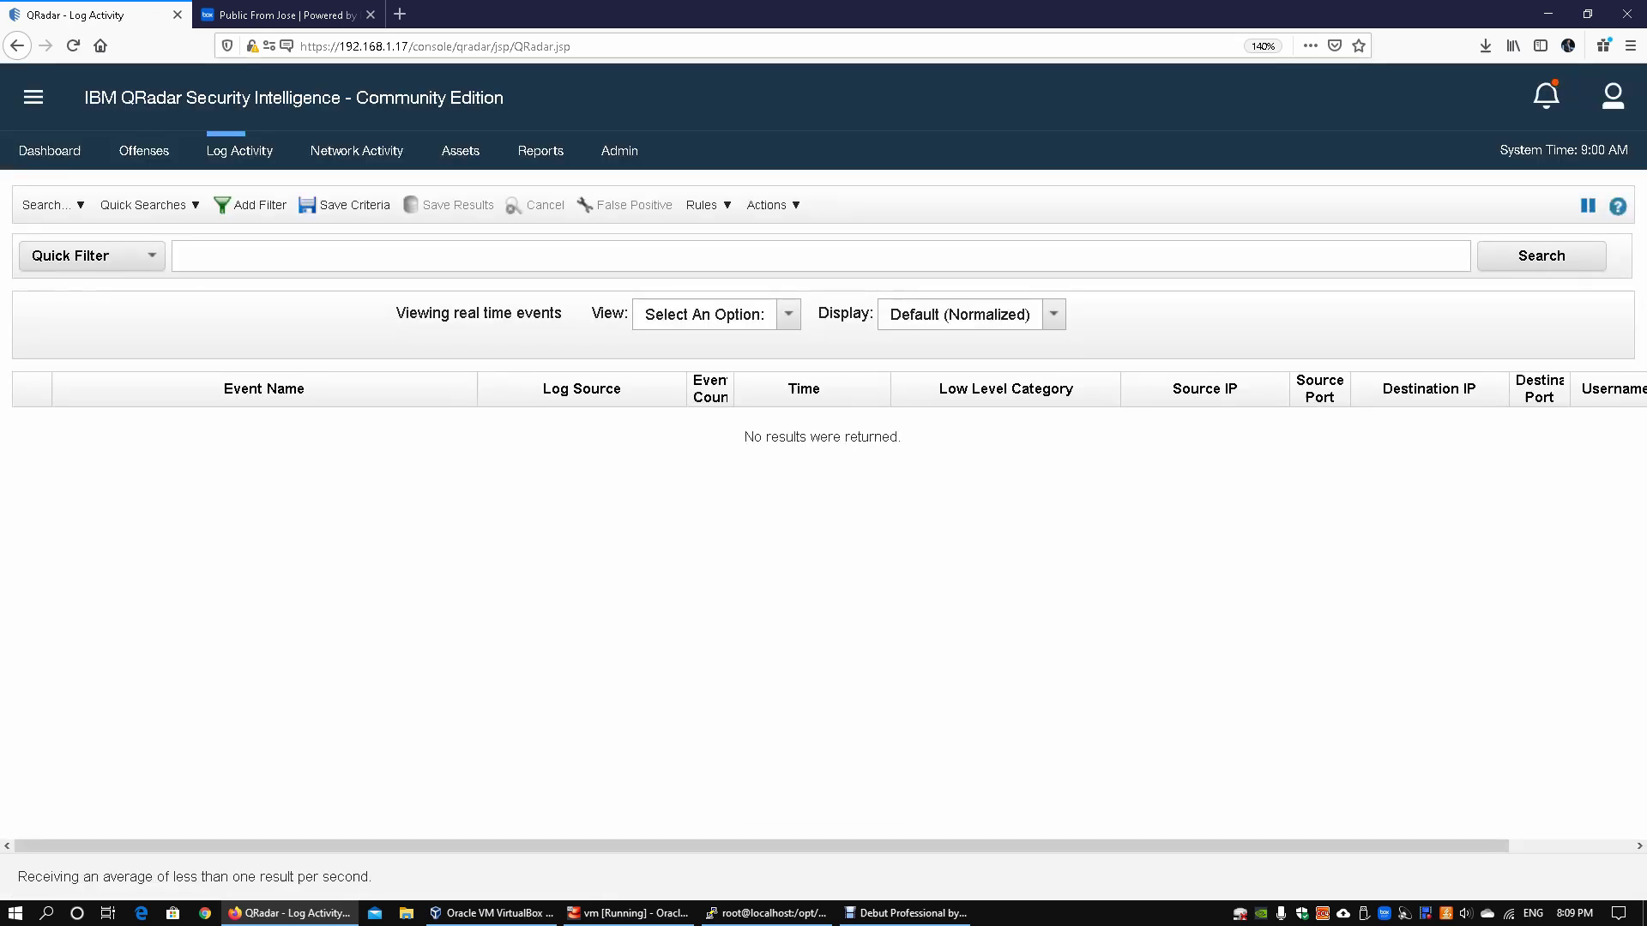
click(789, 314)
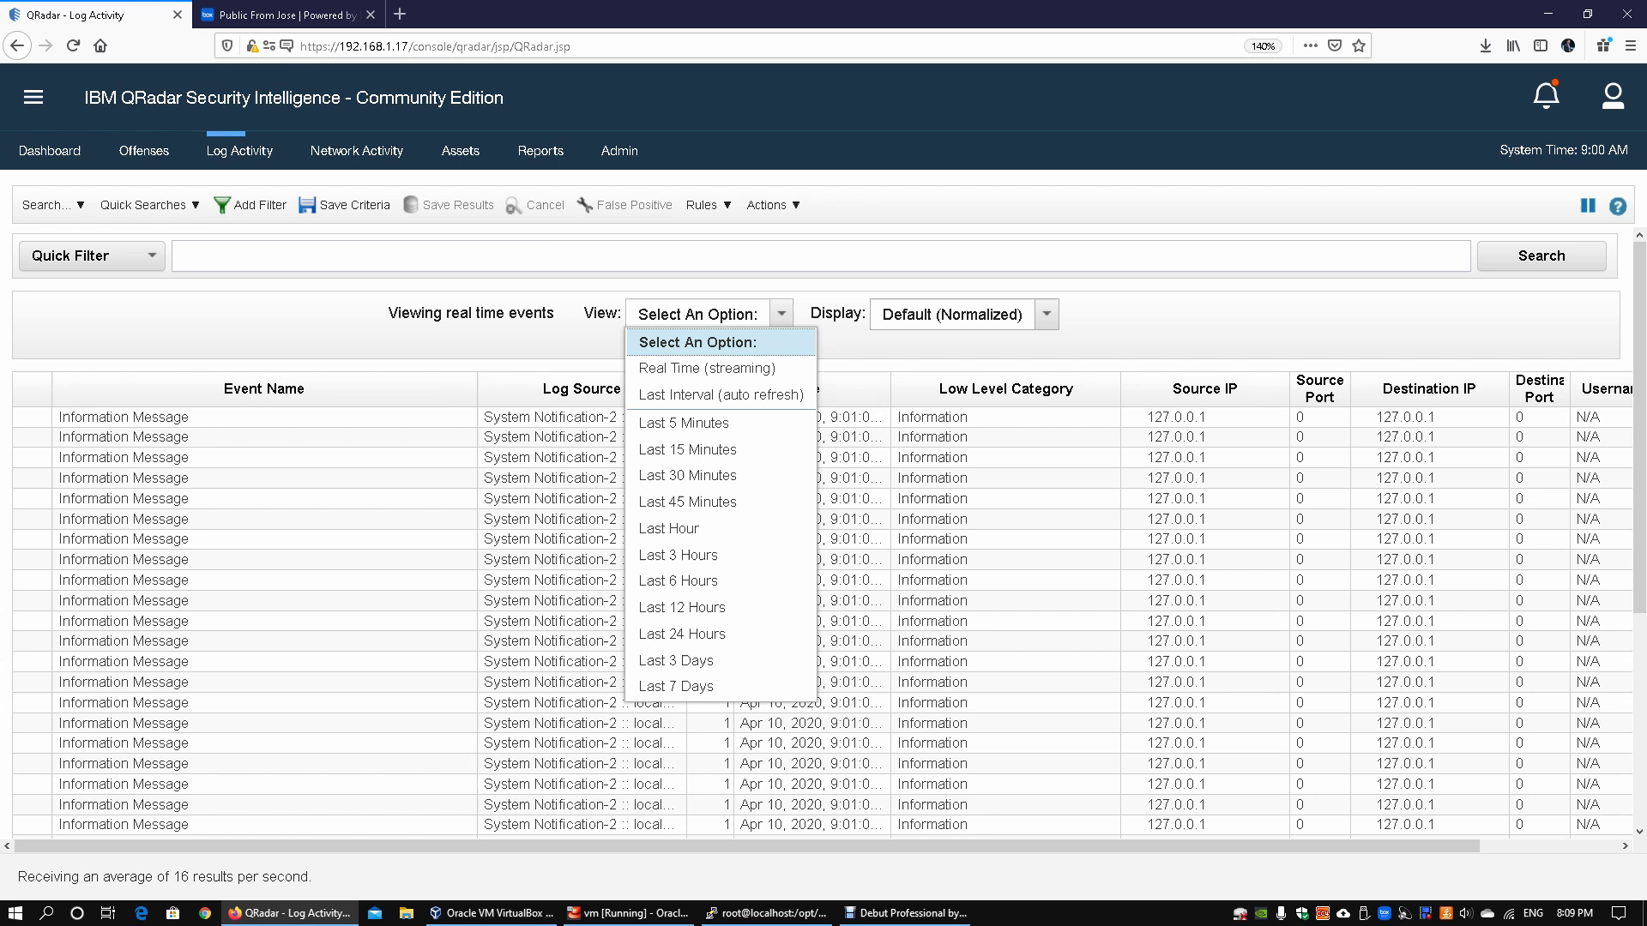
click(781, 314)
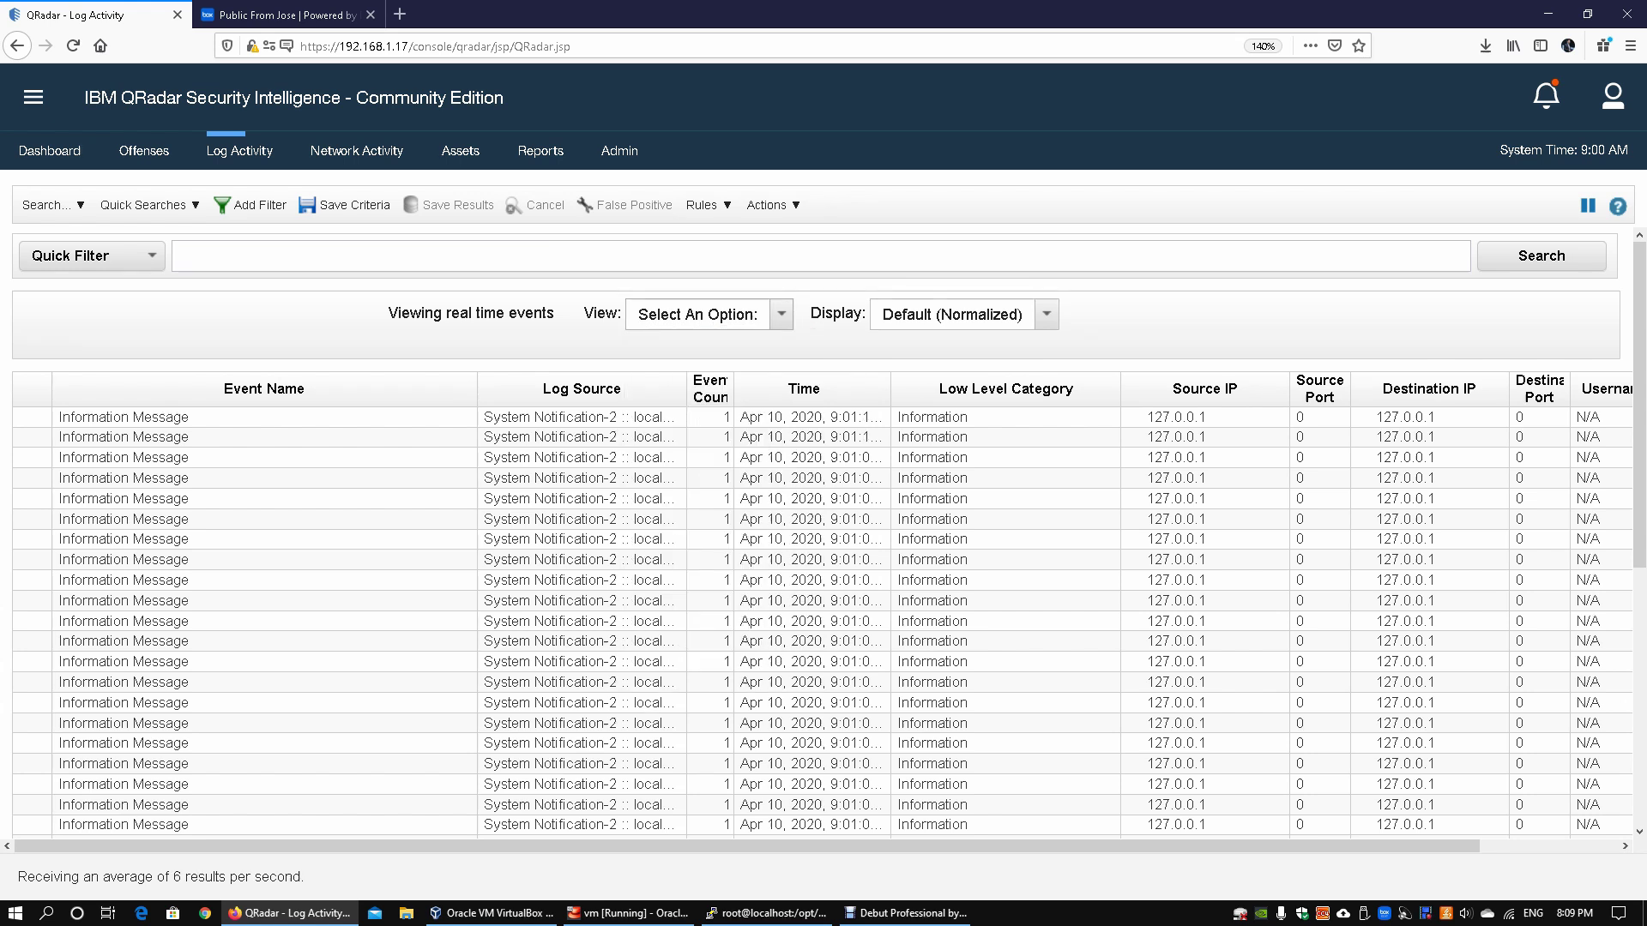
click(781, 314)
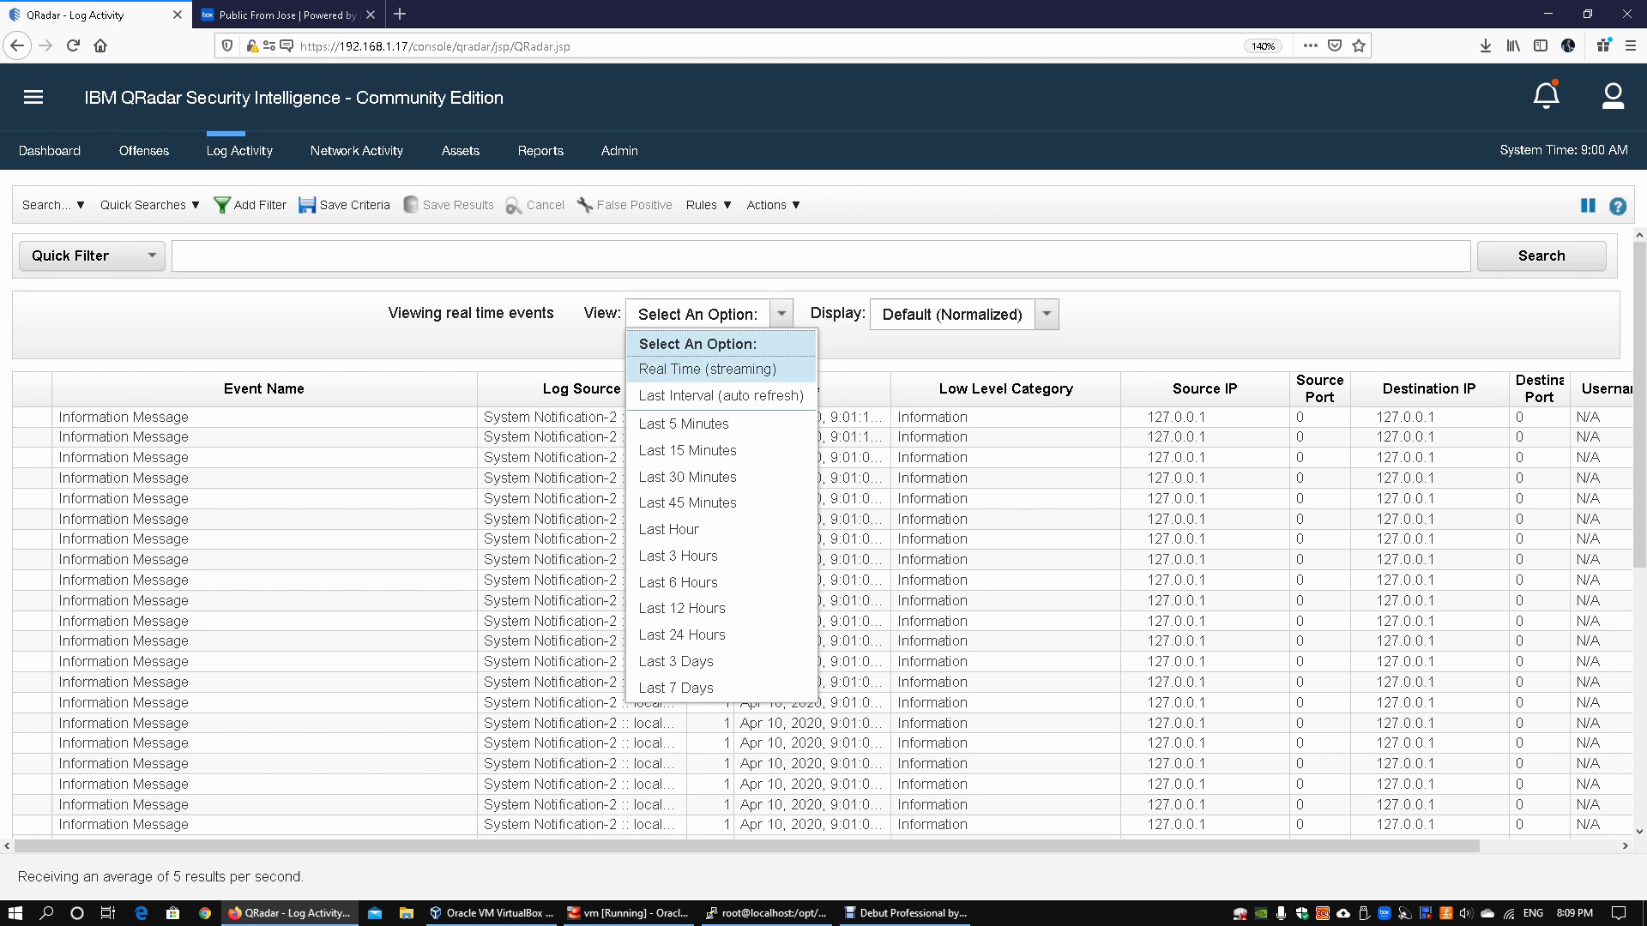
click(678, 529)
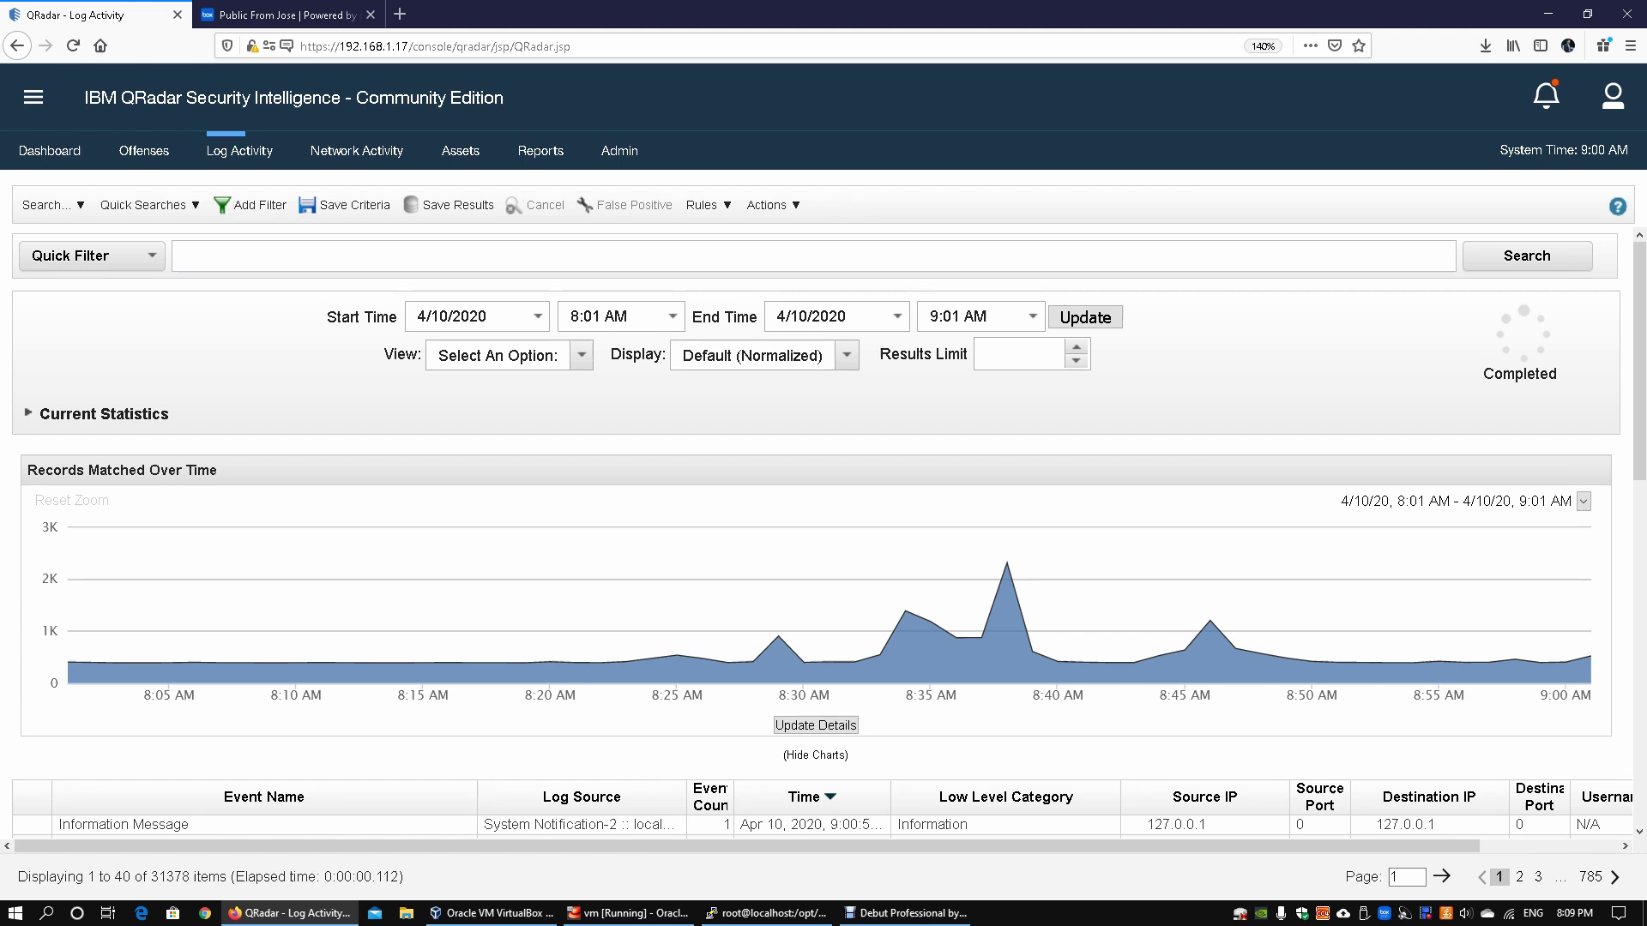
Step: Go to page 2 of the last-hour results, events 41–80
scroll(120, 395, down, 3)
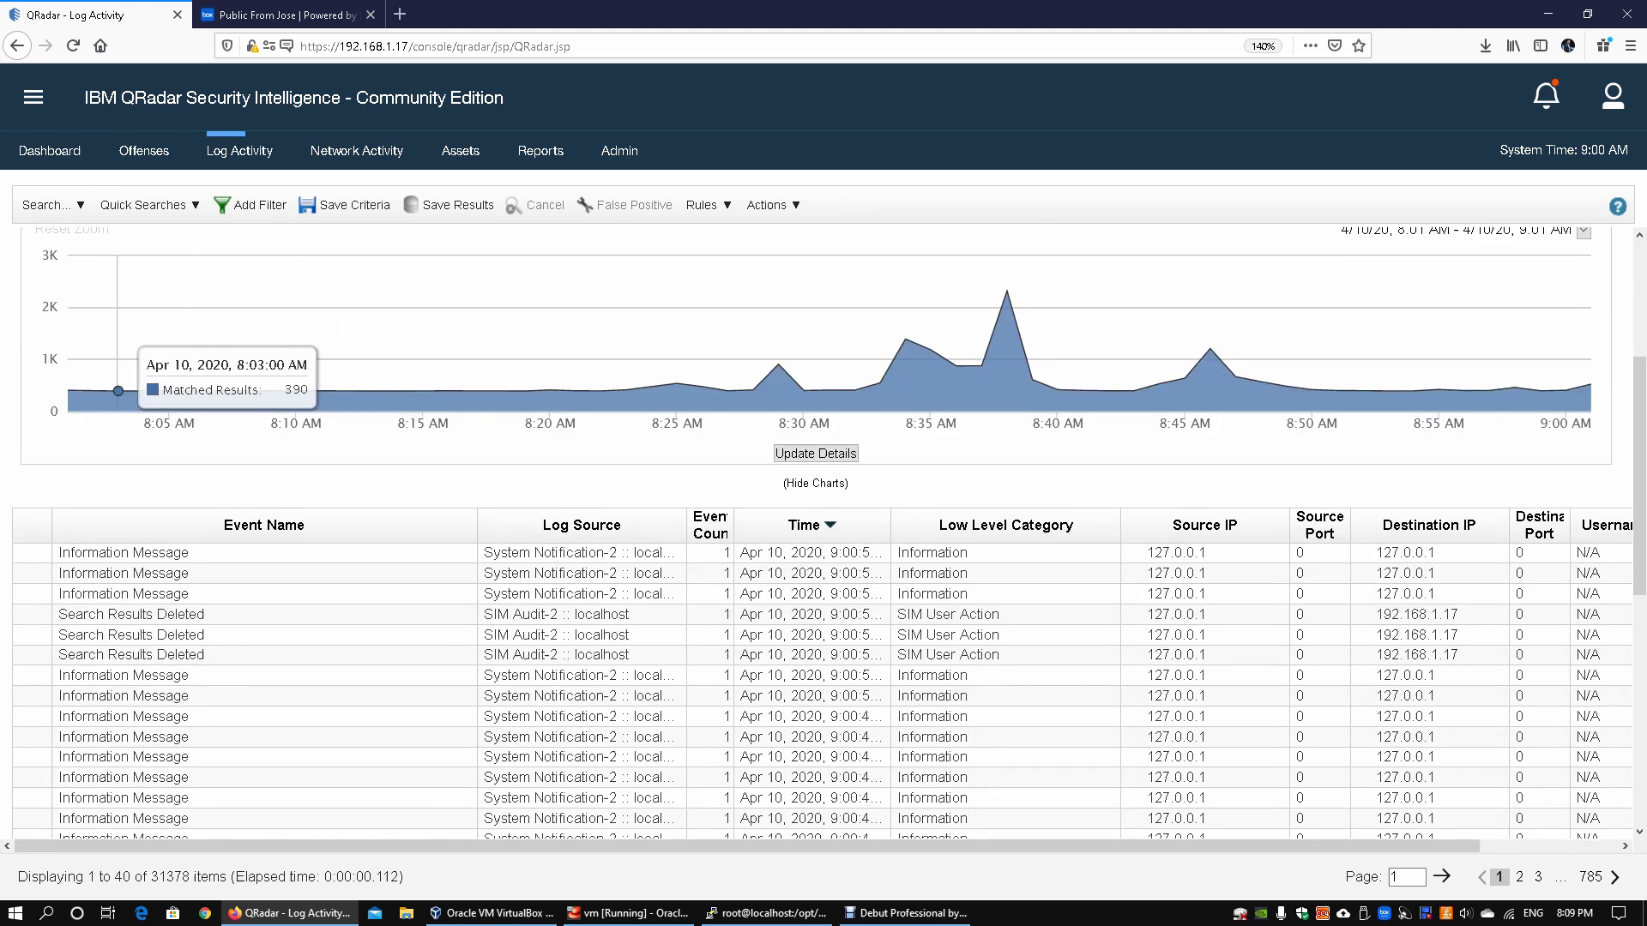
mouse_move(1590, 656)
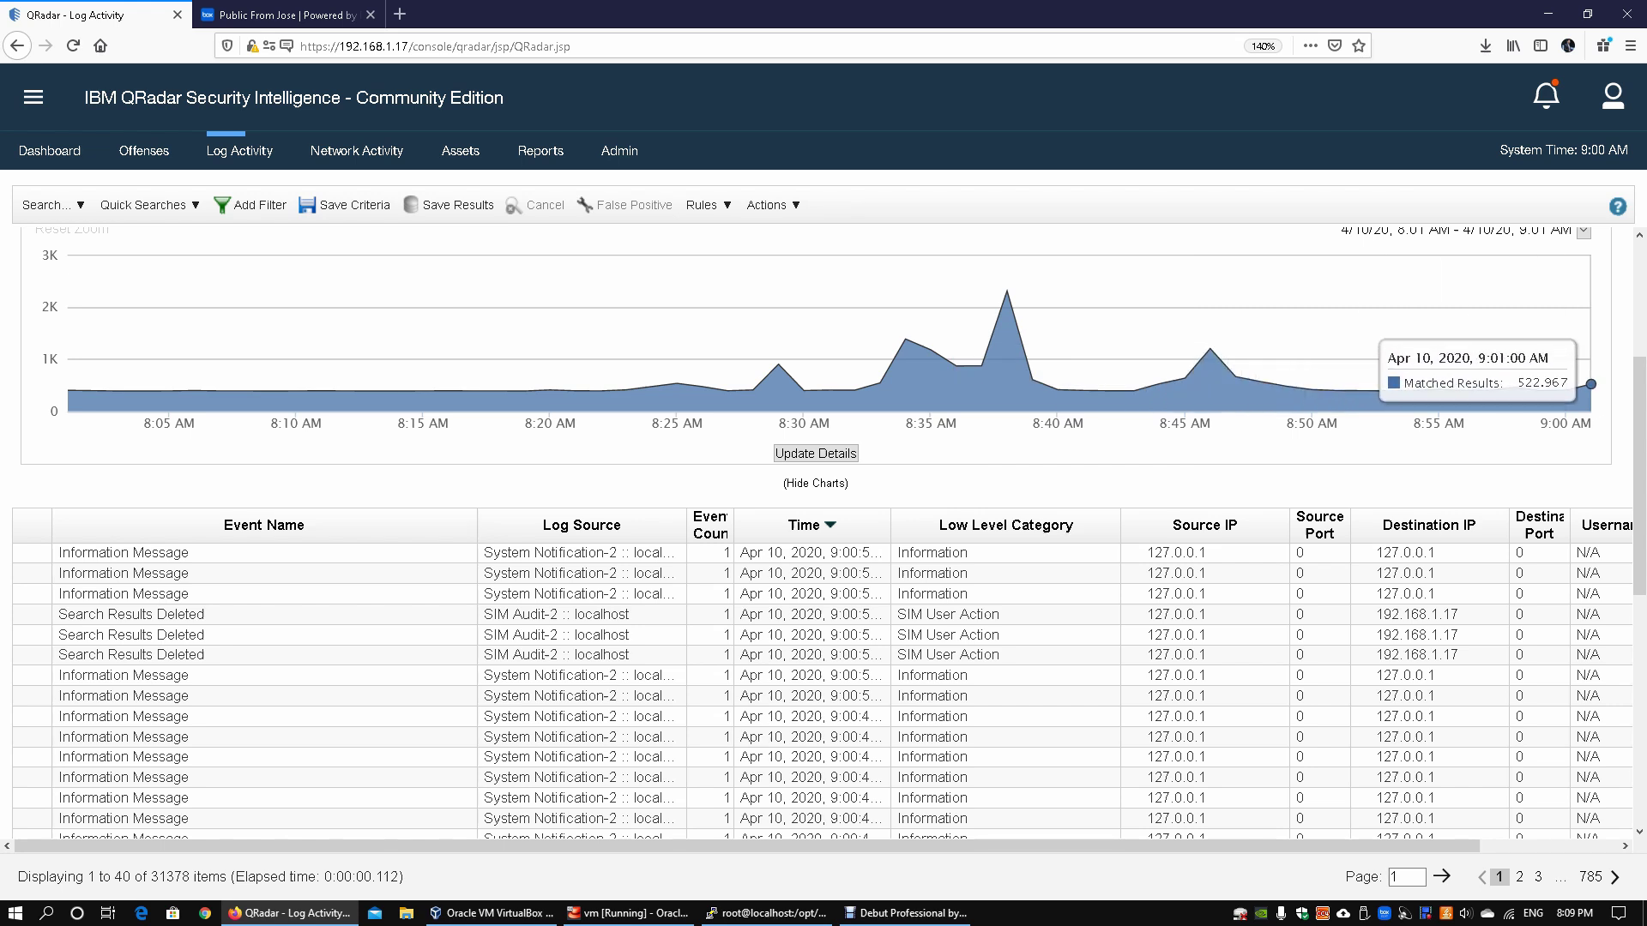
scroll(172, 386, down, 1)
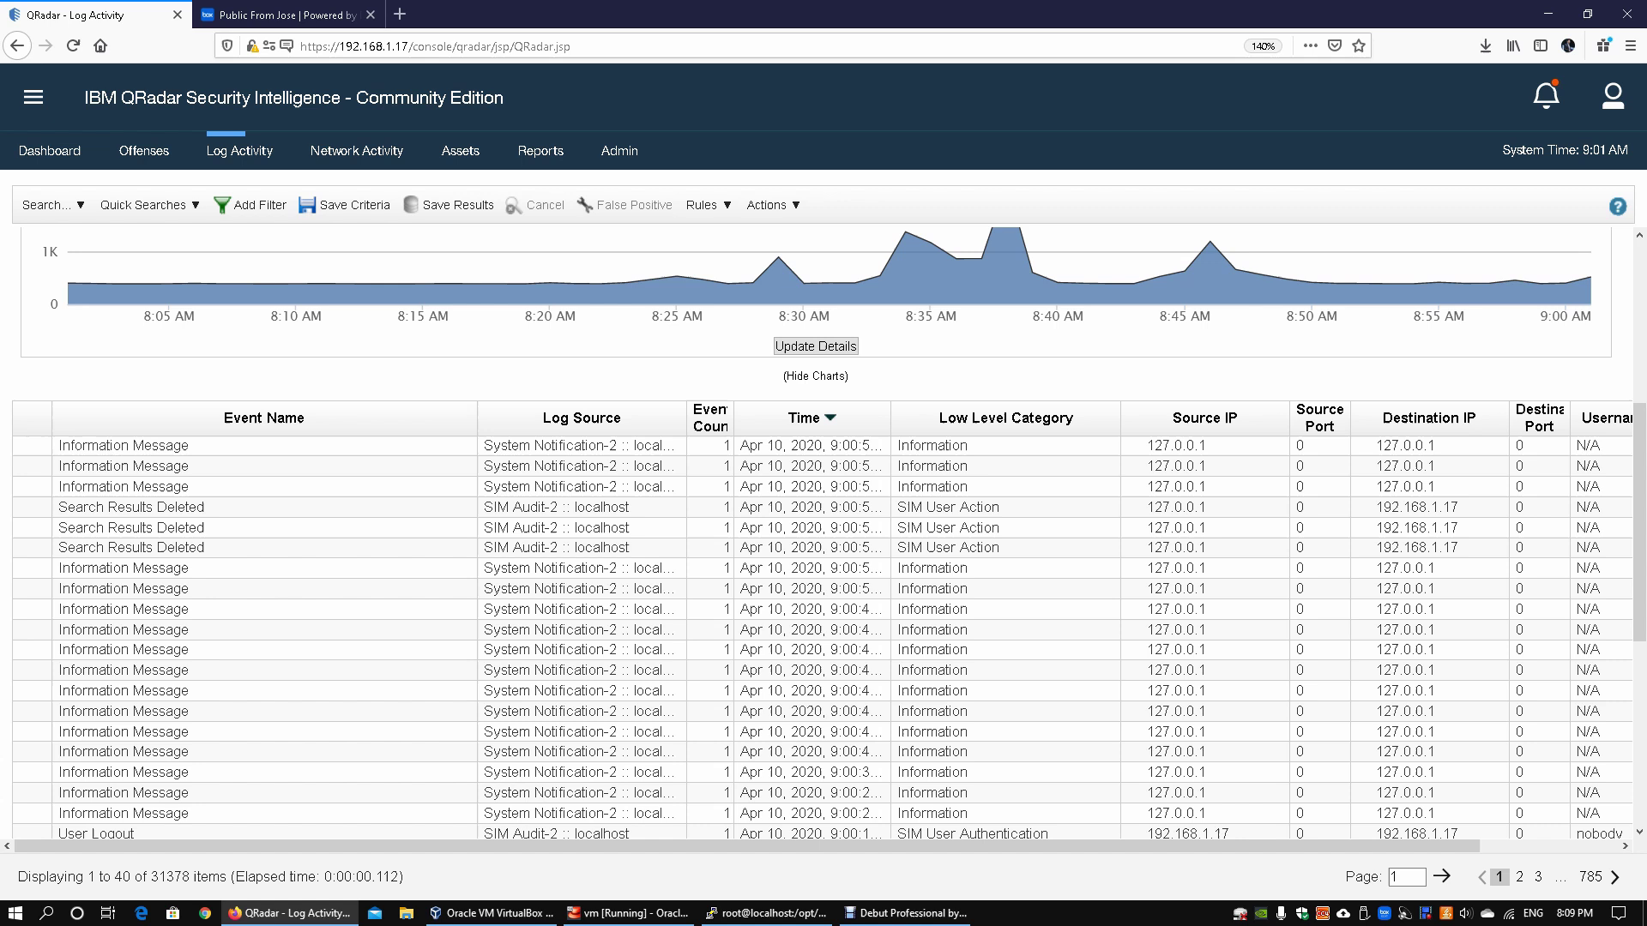
scroll(823, 532, down, 1)
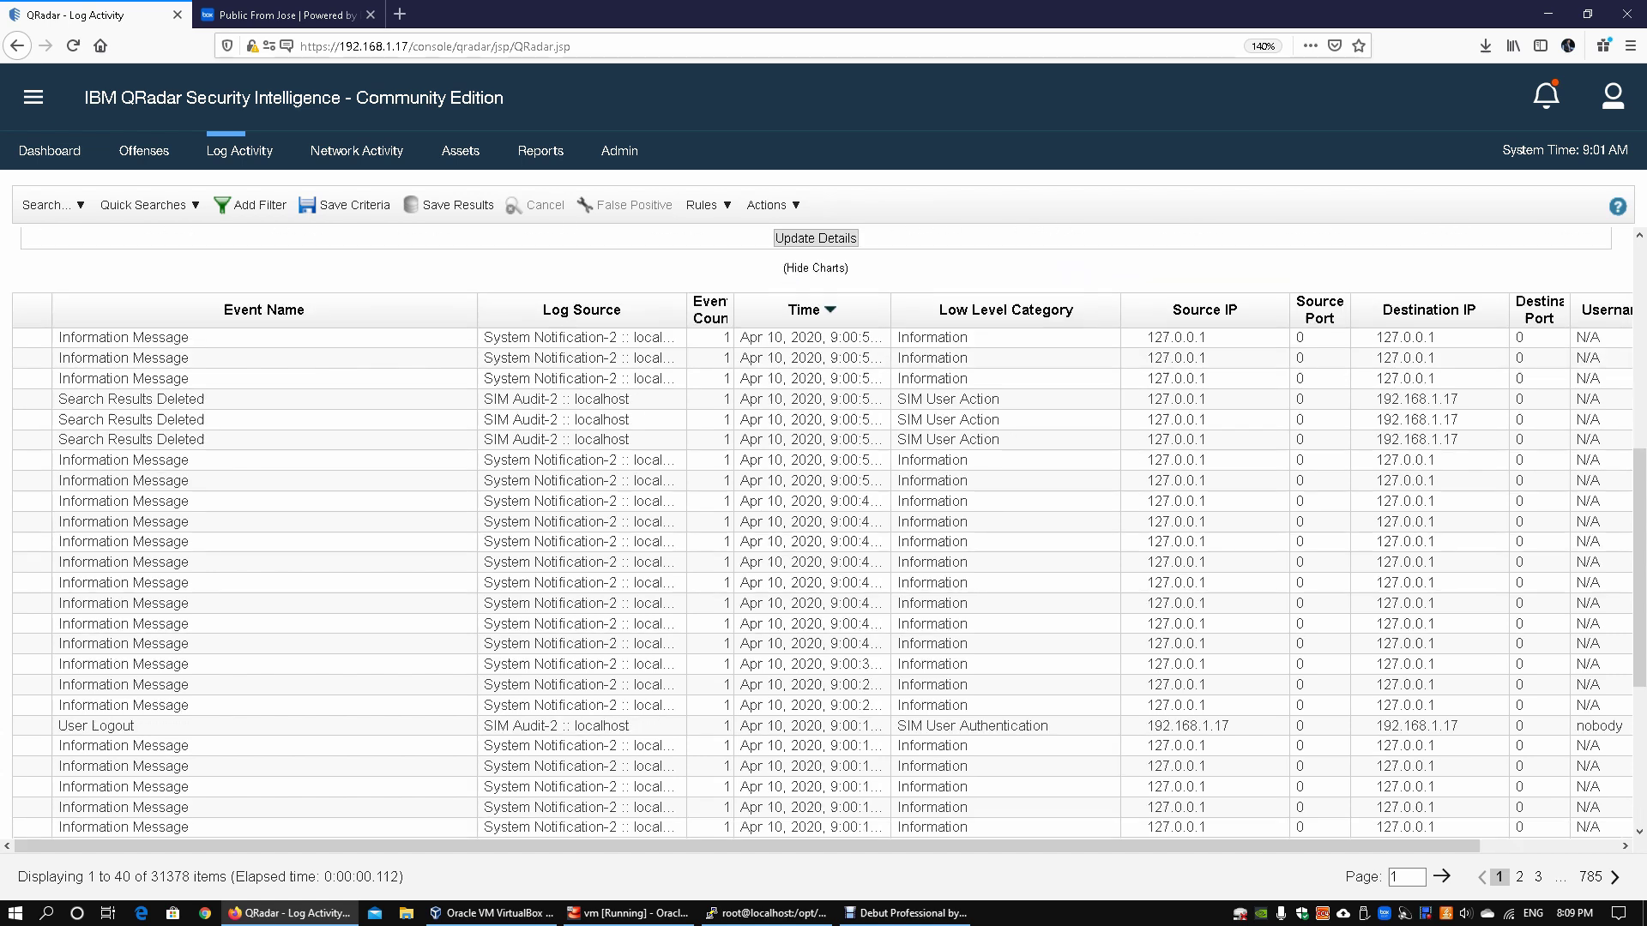
scroll(824, 531, down, 1)
scroll(824, 532, down, 1)
scroll(823, 532, down, 1)
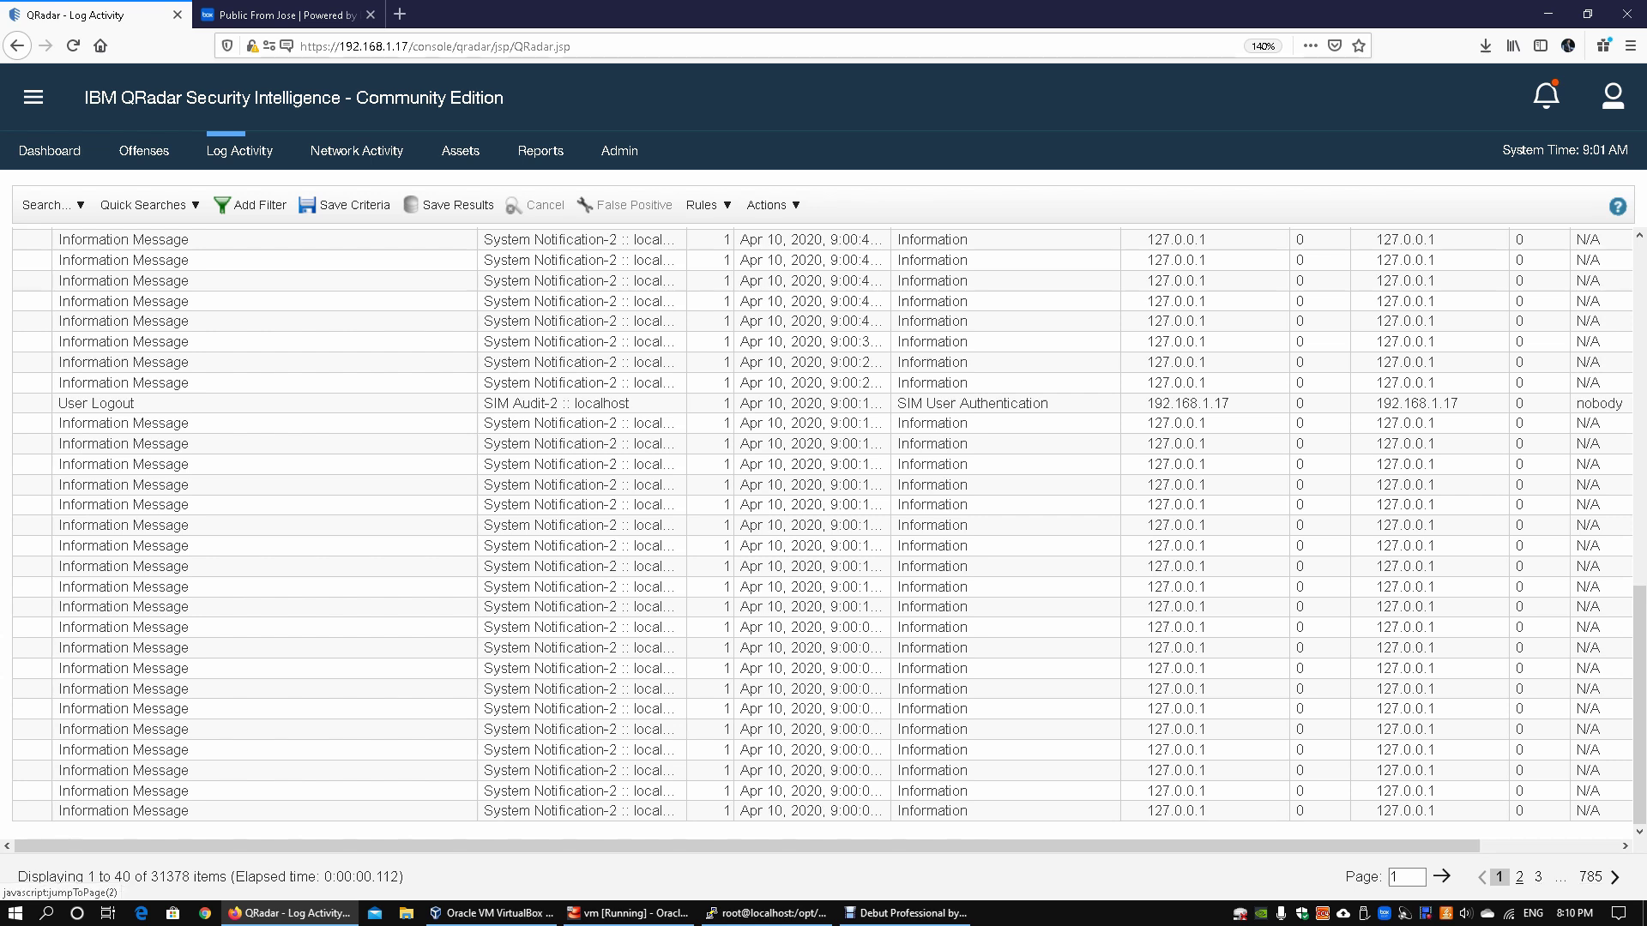
click(1519, 877)
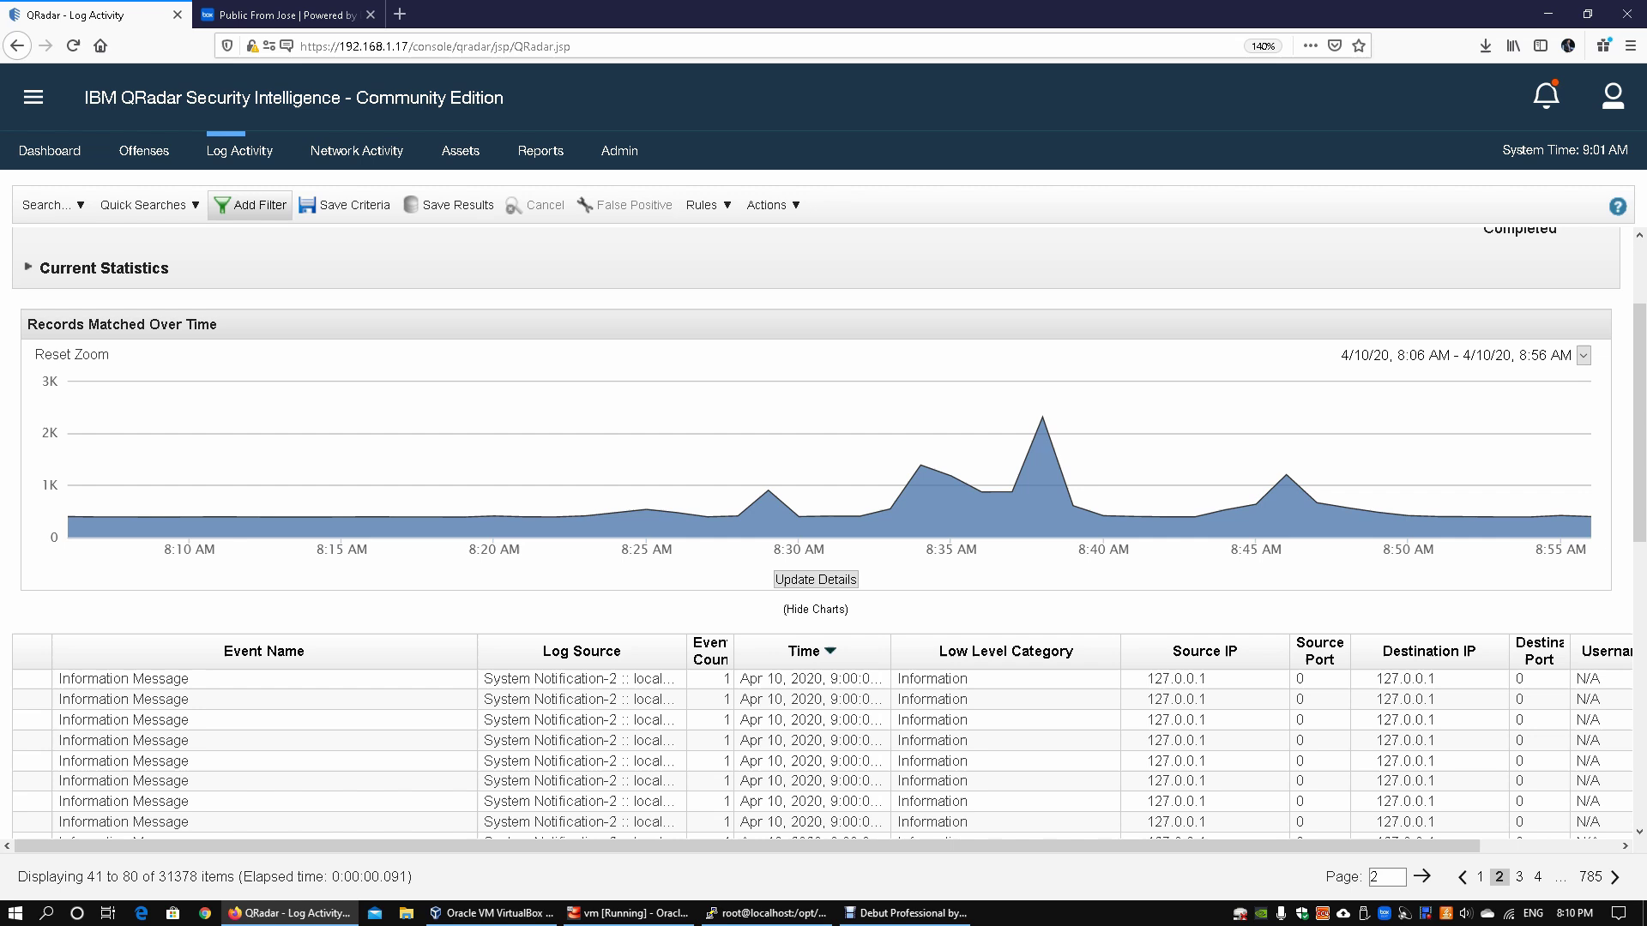
click(251, 205)
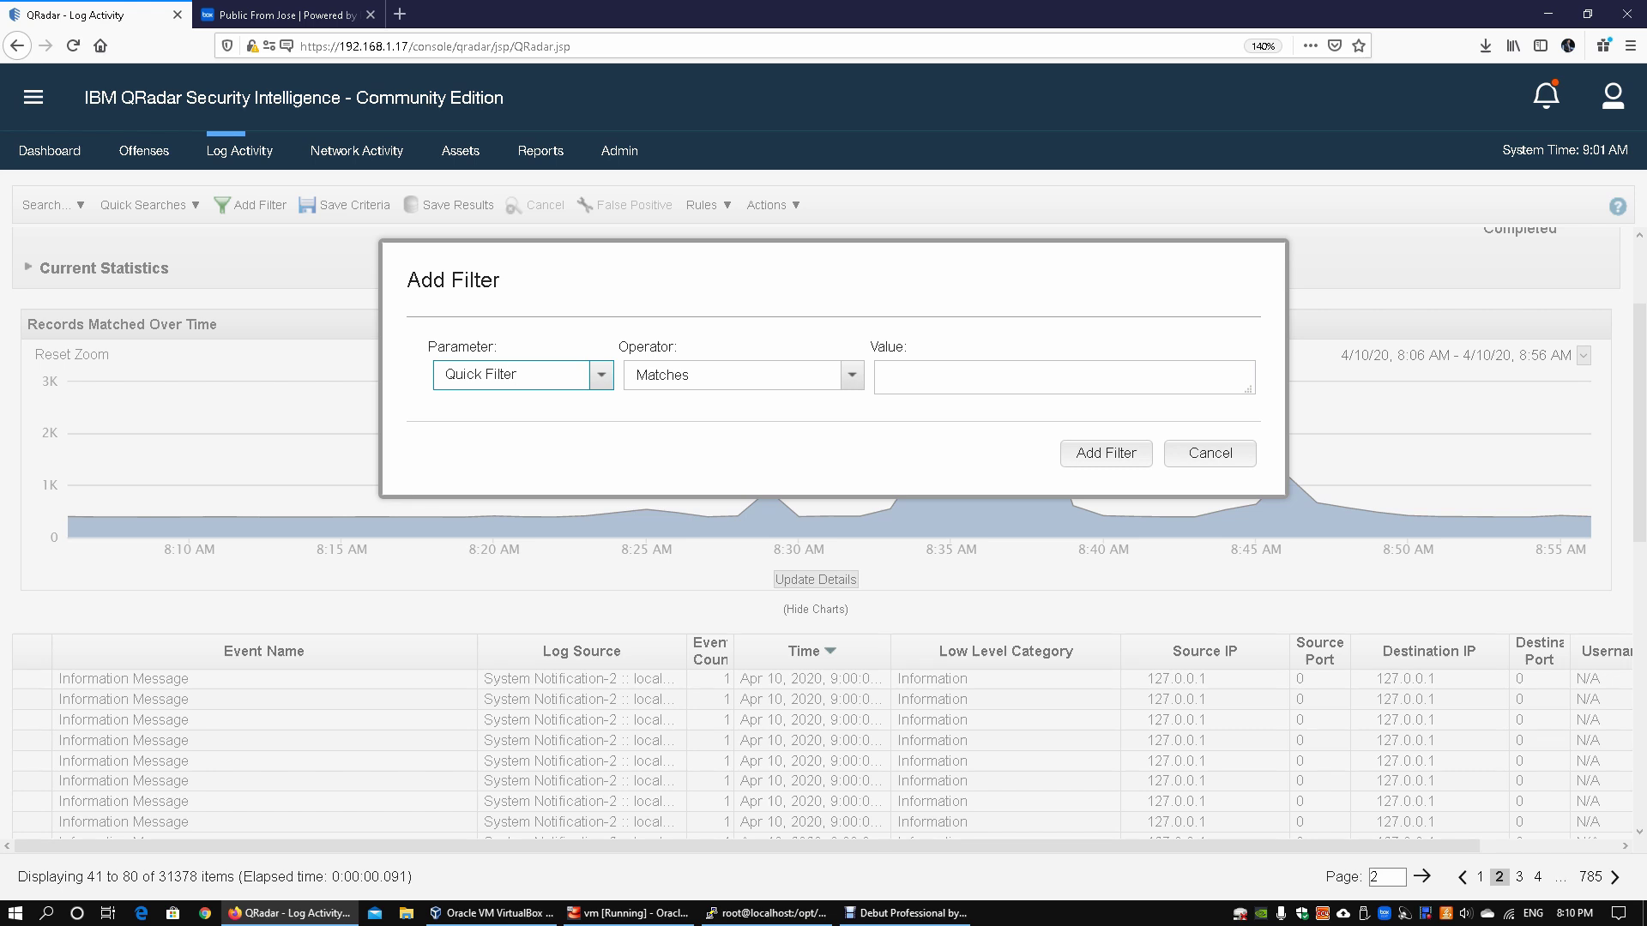
key(Escape)
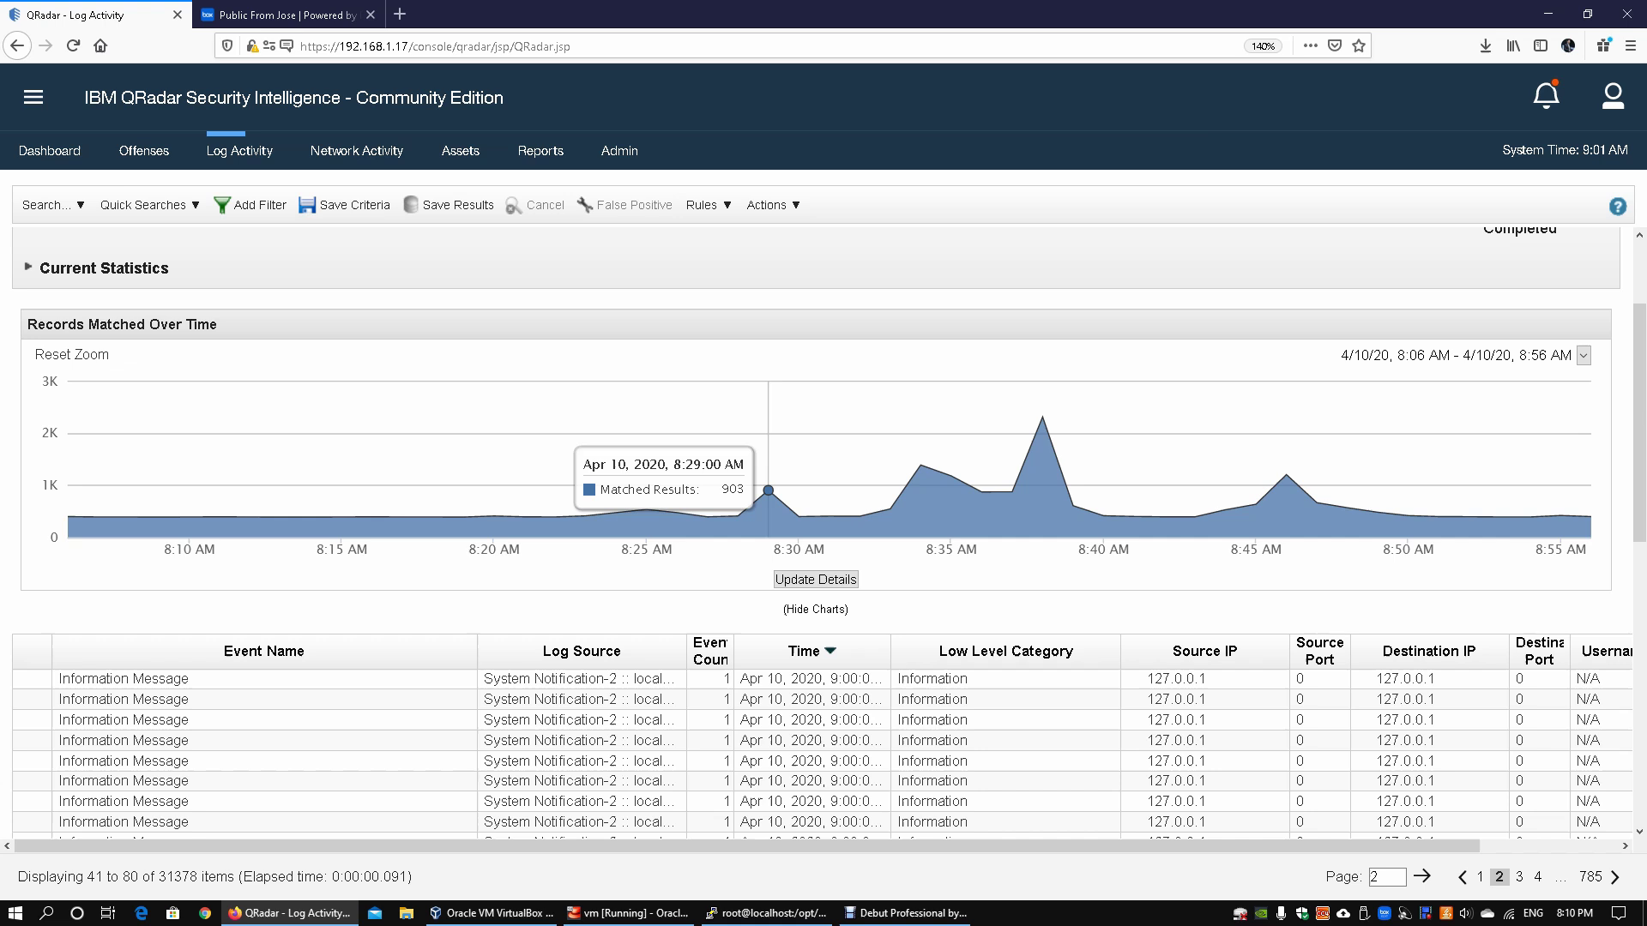